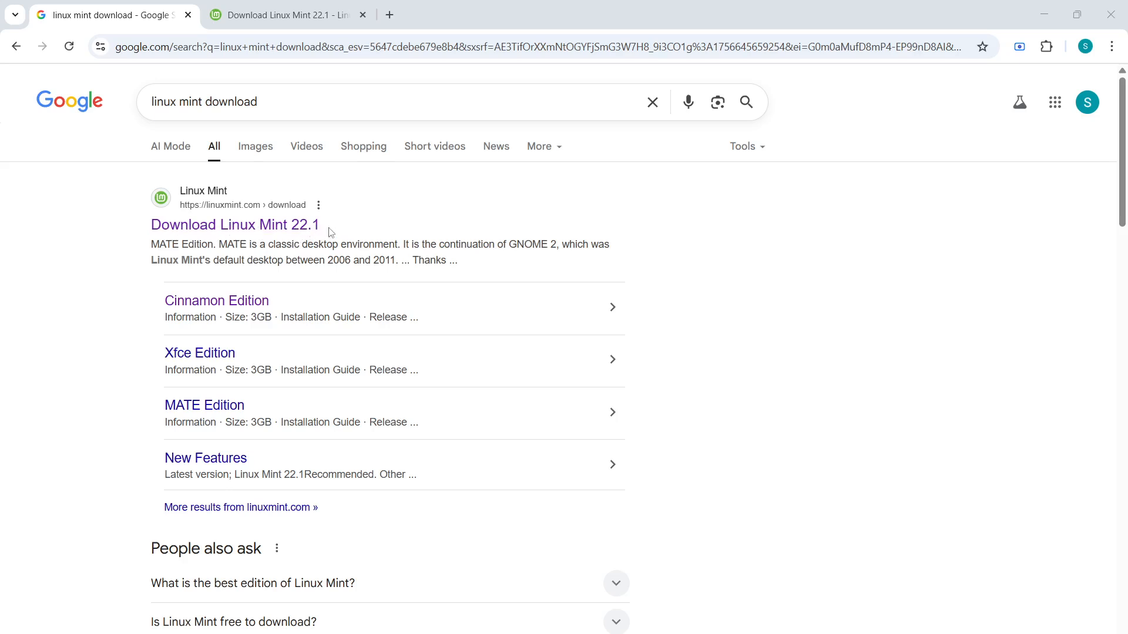
Go to the Linux Mint 22.1 download tab and open the Cinnamon Edition download page
click(271, 15)
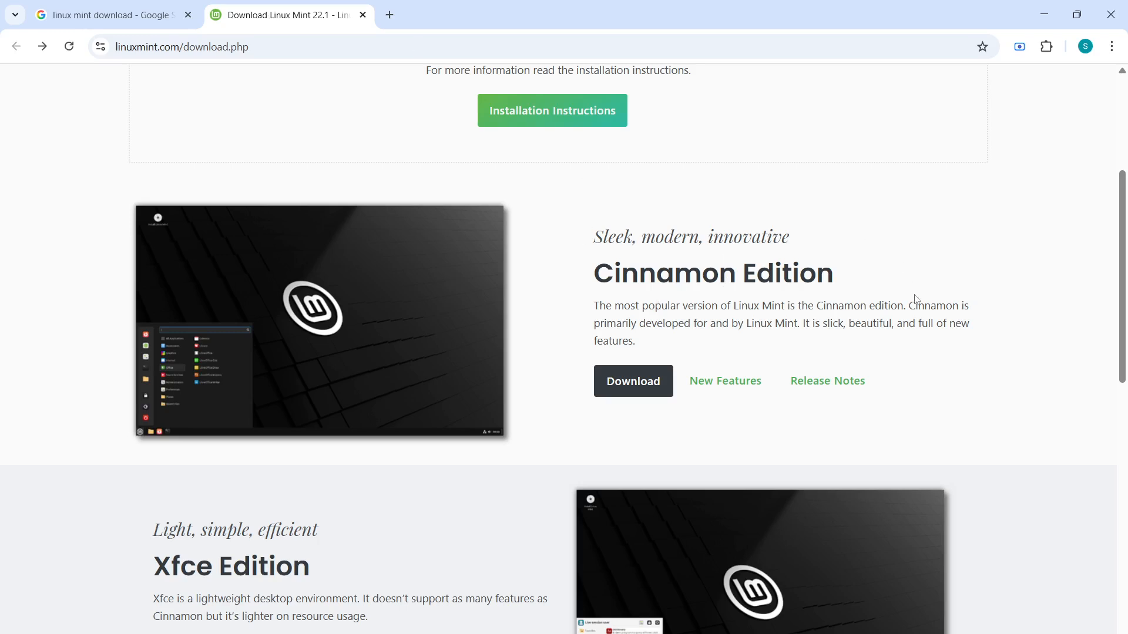
scroll(914, 300, up, 5)
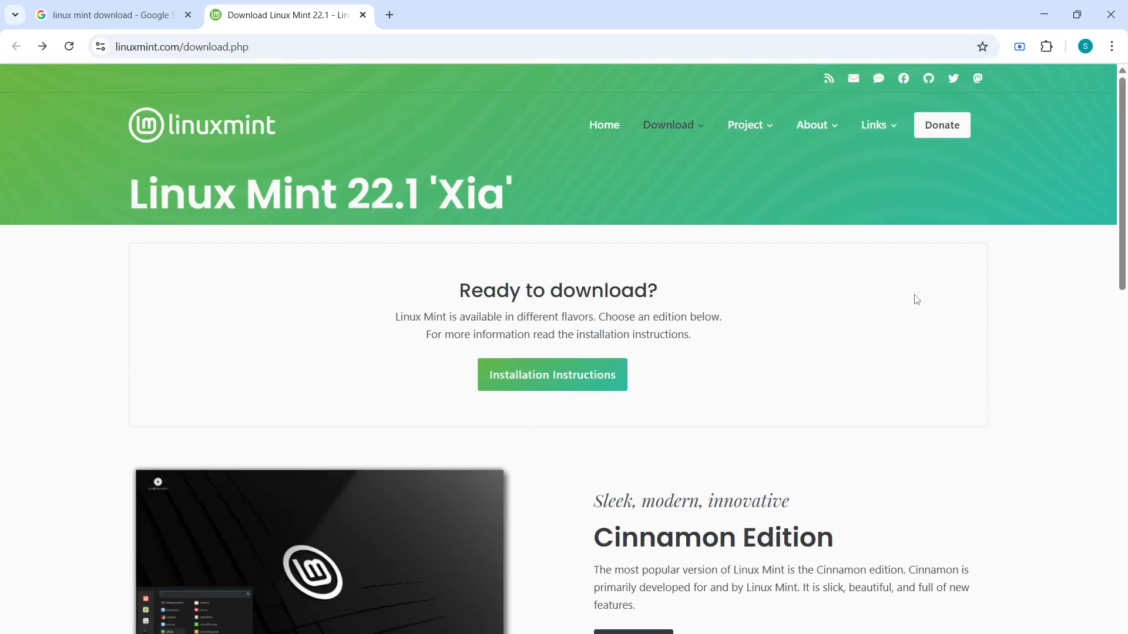
scroll(916, 300, down, 8)
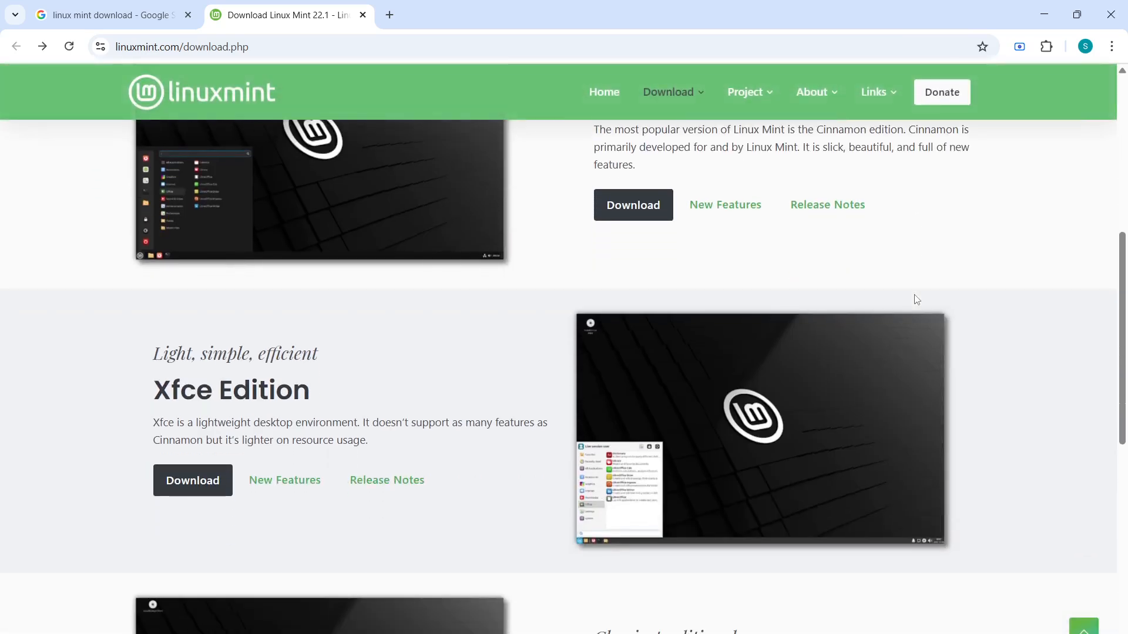
scroll(917, 300, up, 2)
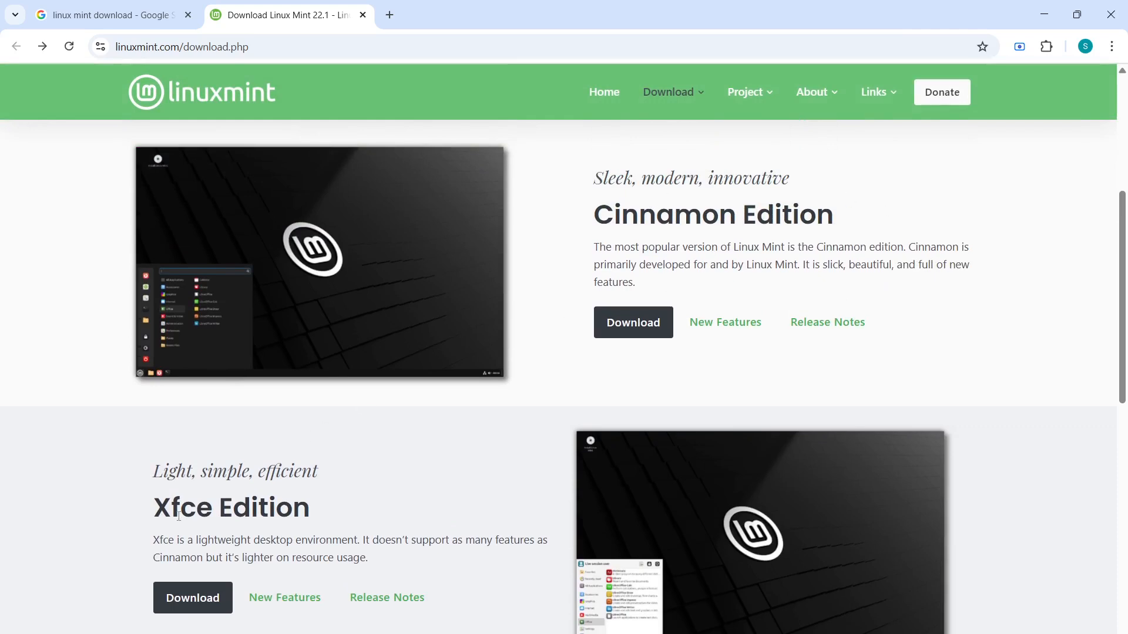
click(645, 335)
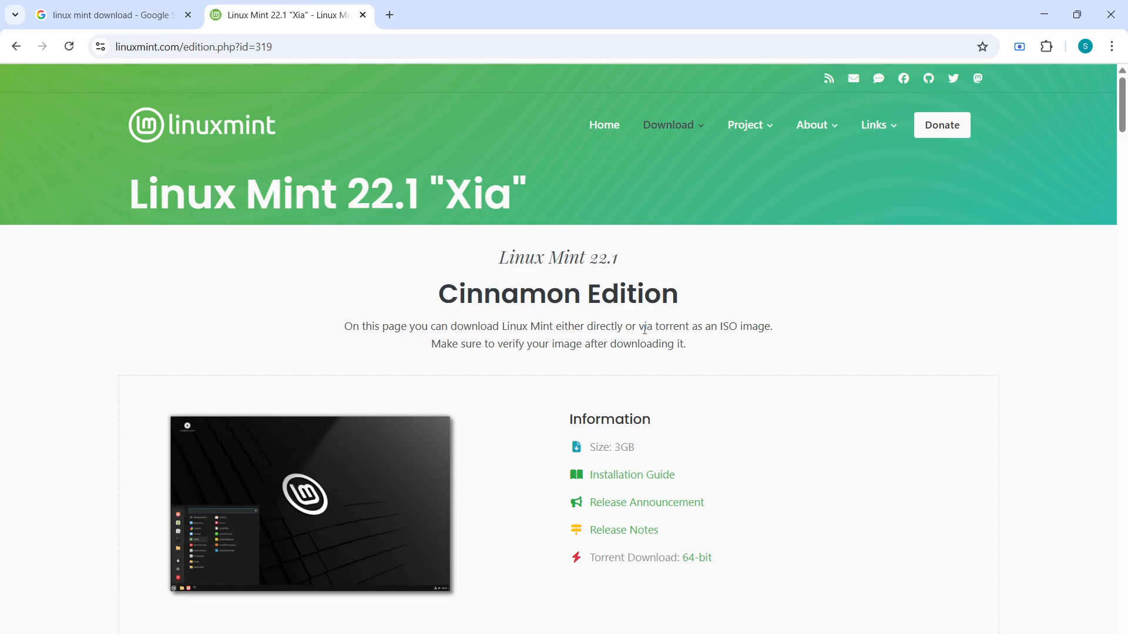
Scroll down to the Cinnamon download mirrors table, then bring File Explorer to the front
scroll(644, 329, down, 12)
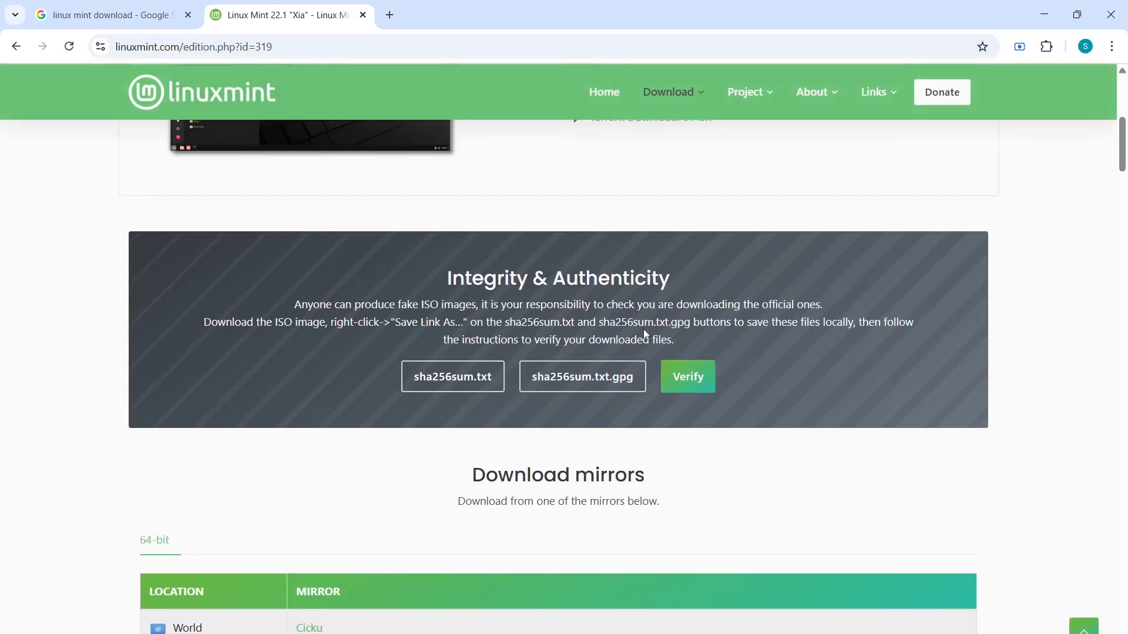
scroll(646, 335, down, 2)
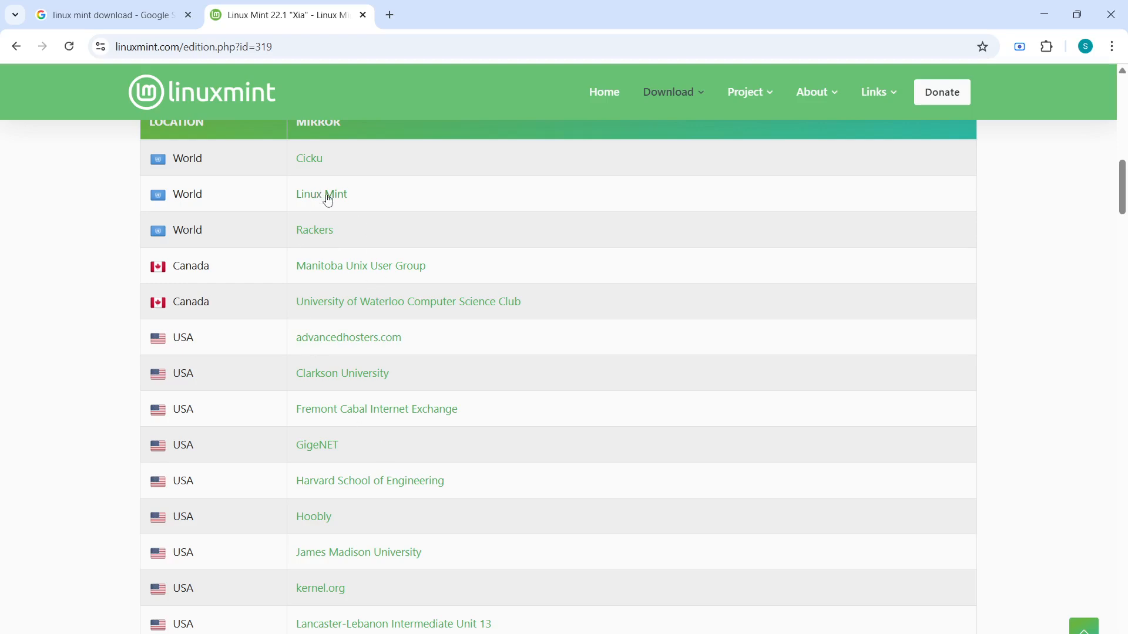
click(120, 18)
click(291, 9)
click(514, 619)
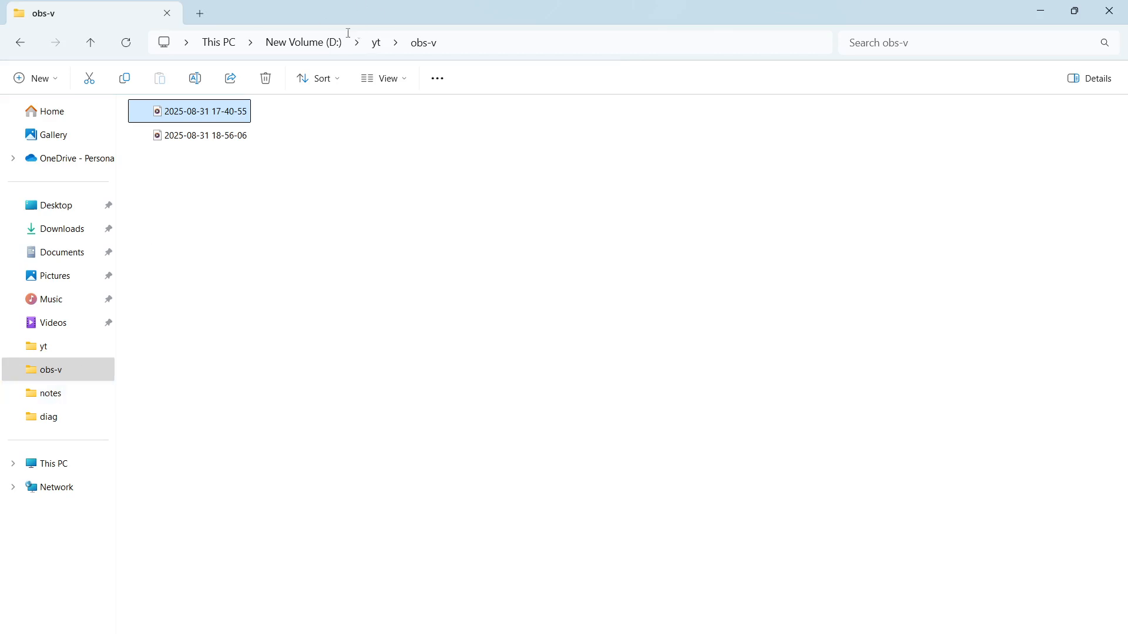
Select linuxmint-22.1-cinnamon-64bit in D:\sw, then bring up VirtualBox Manager
click(311, 42)
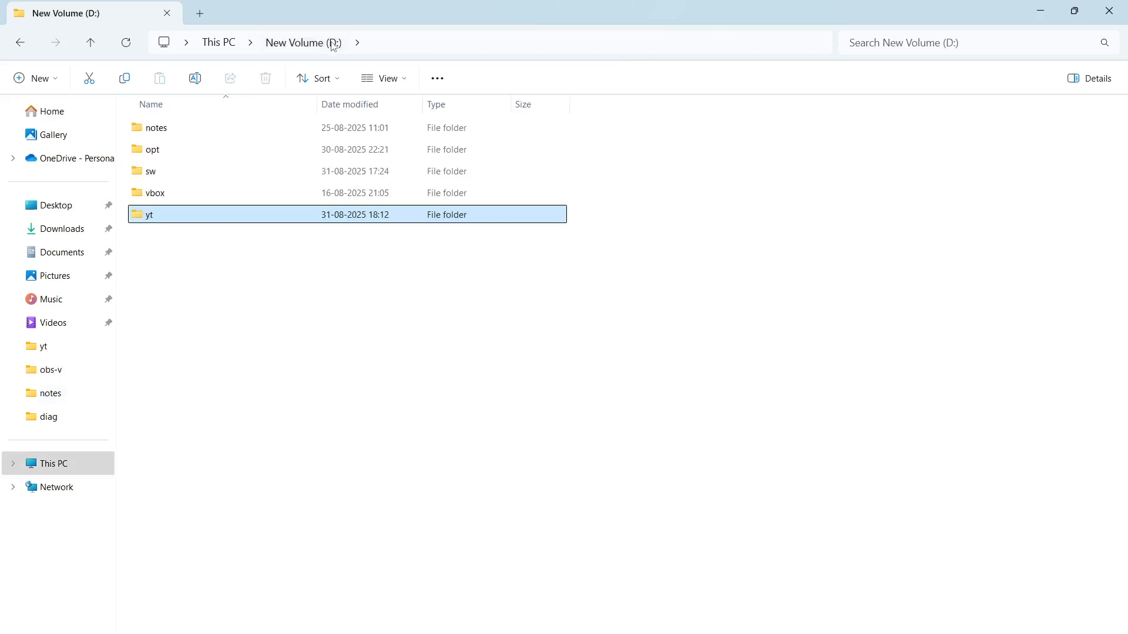
double_click(178, 171)
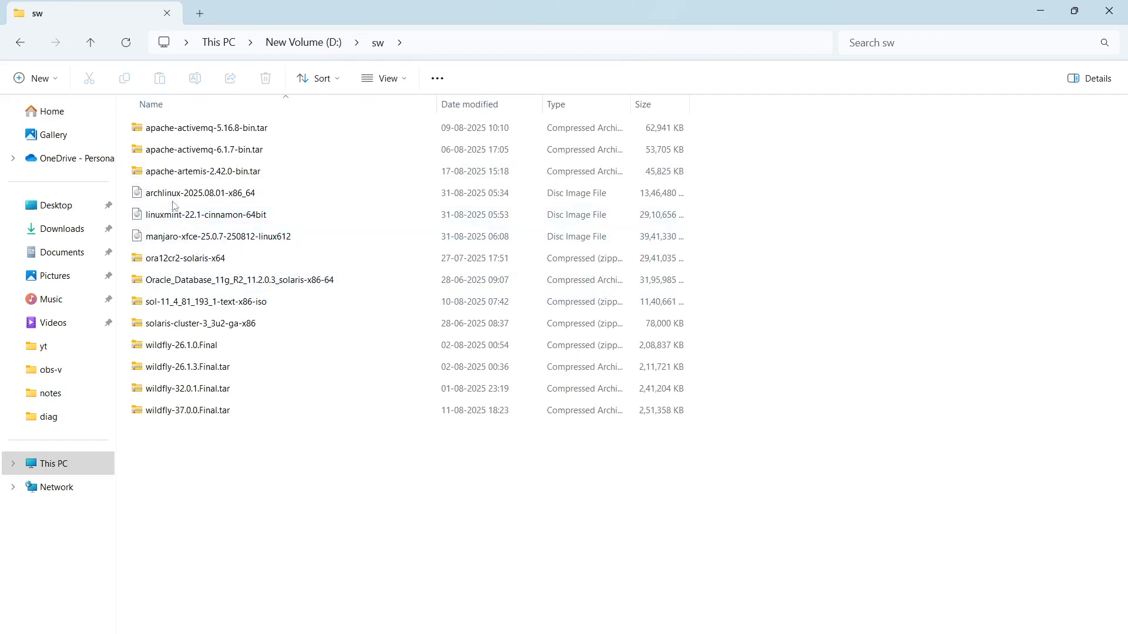
mouse_move(220, 199)
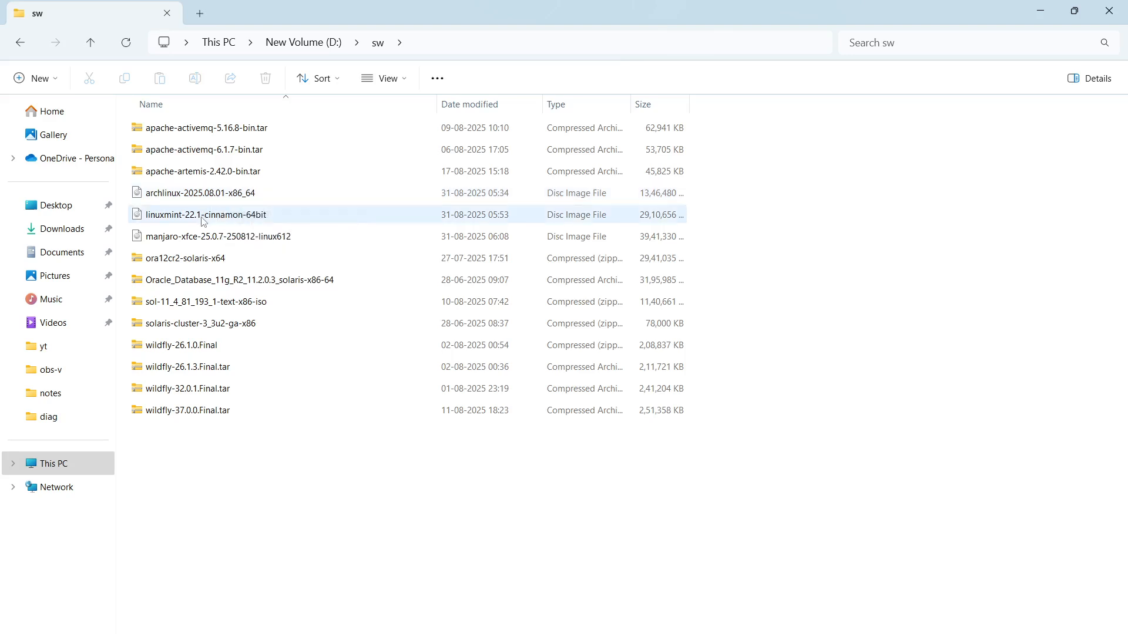
click(218, 215)
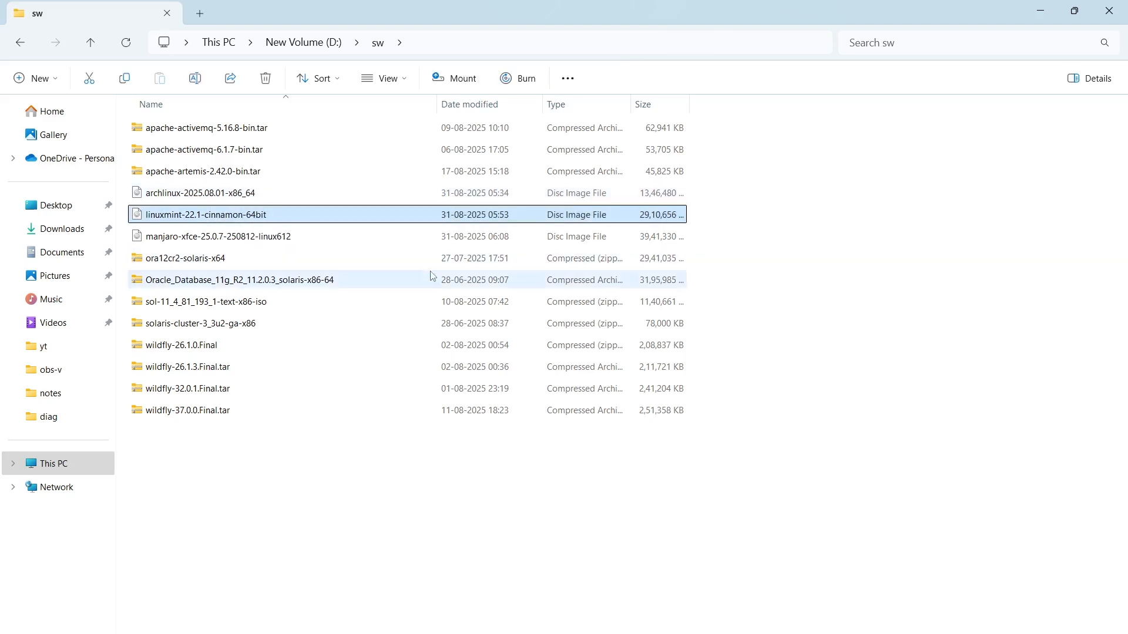
mouse_move(432, 276)
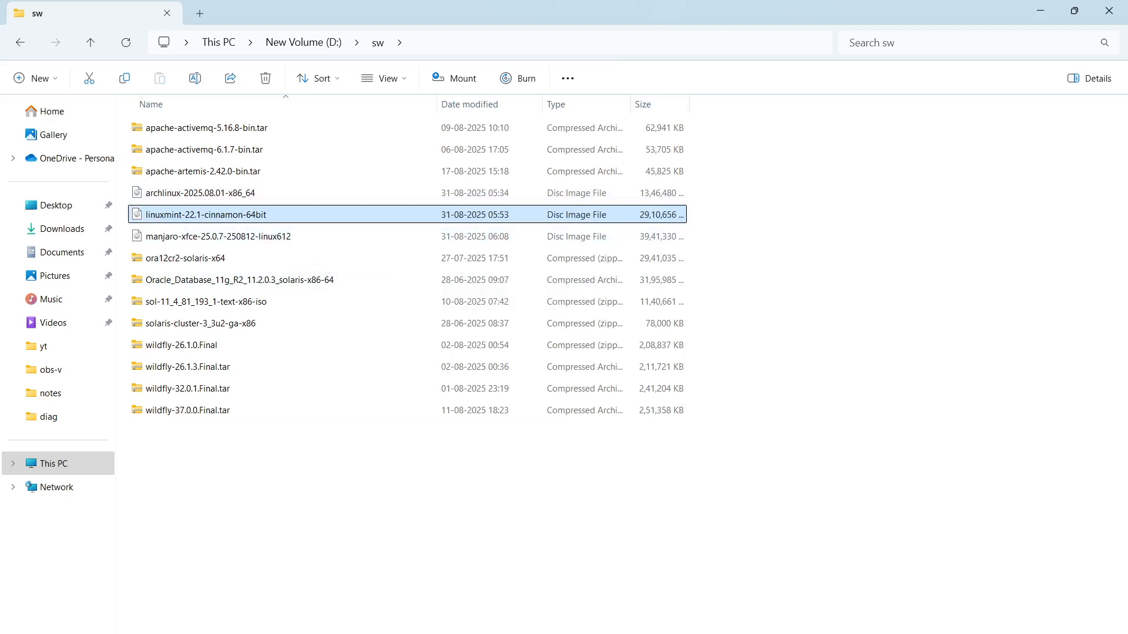
mouse_move(711, 633)
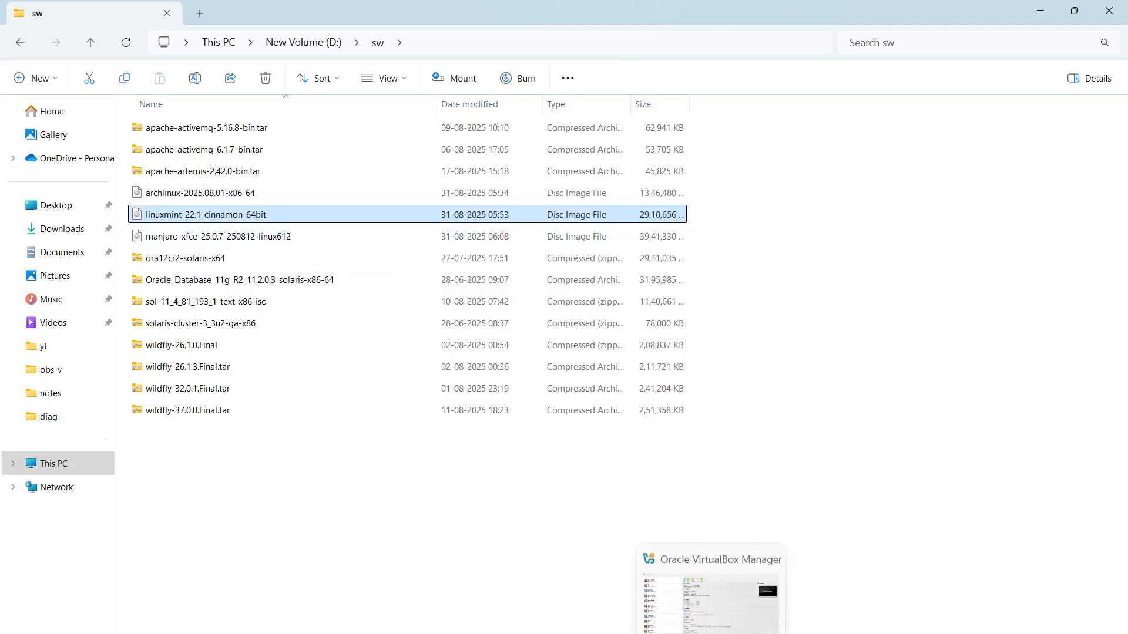
click(711, 633)
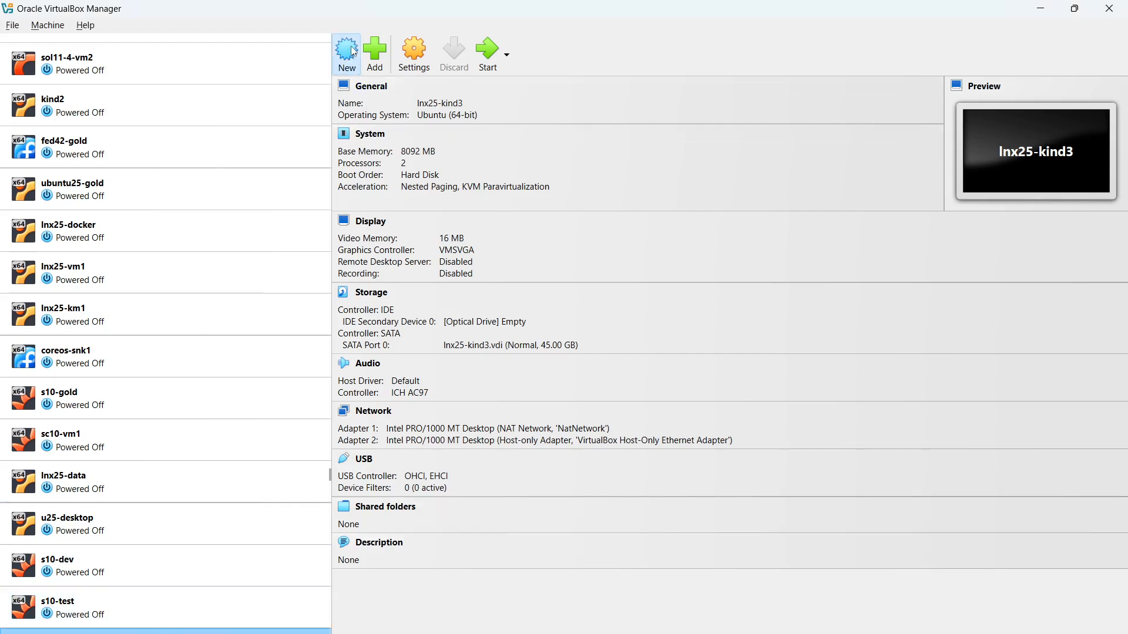
Start a new virtual machine named mint22 with its machine folder set to D:\vbox
click(353, 51)
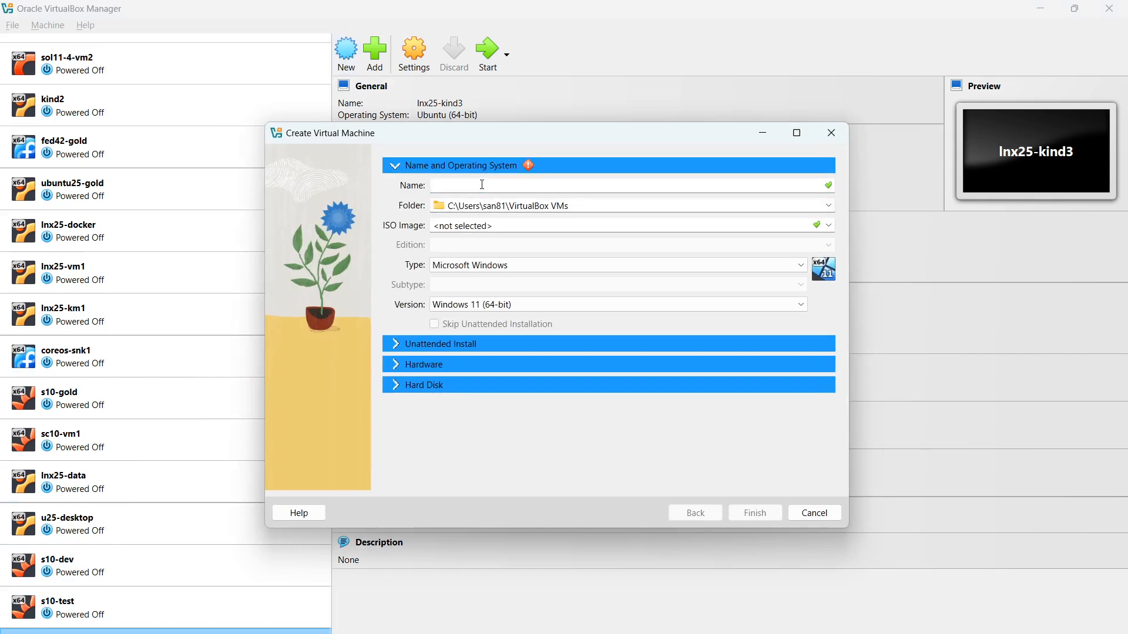
text(mint22)
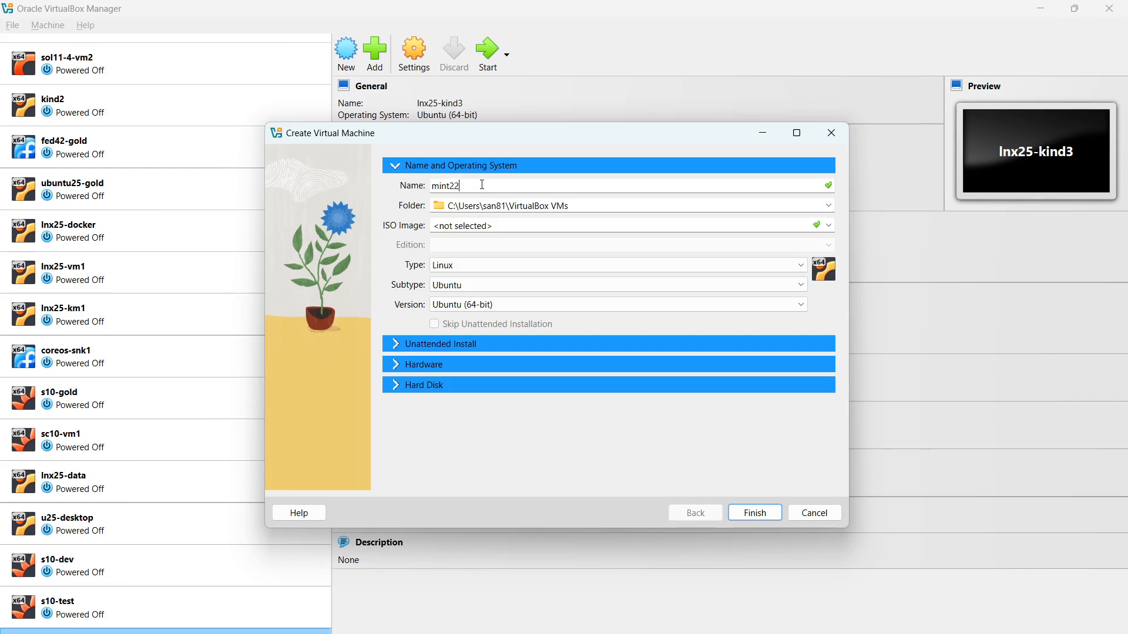
click(829, 205)
click(553, 236)
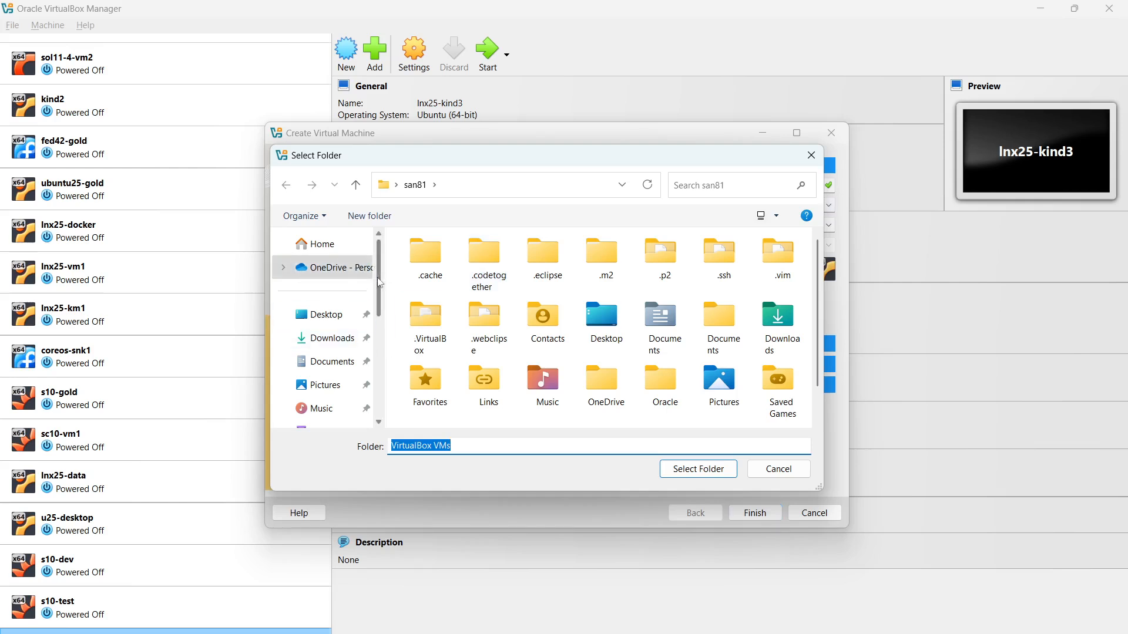
scroll(379, 353, down, 3)
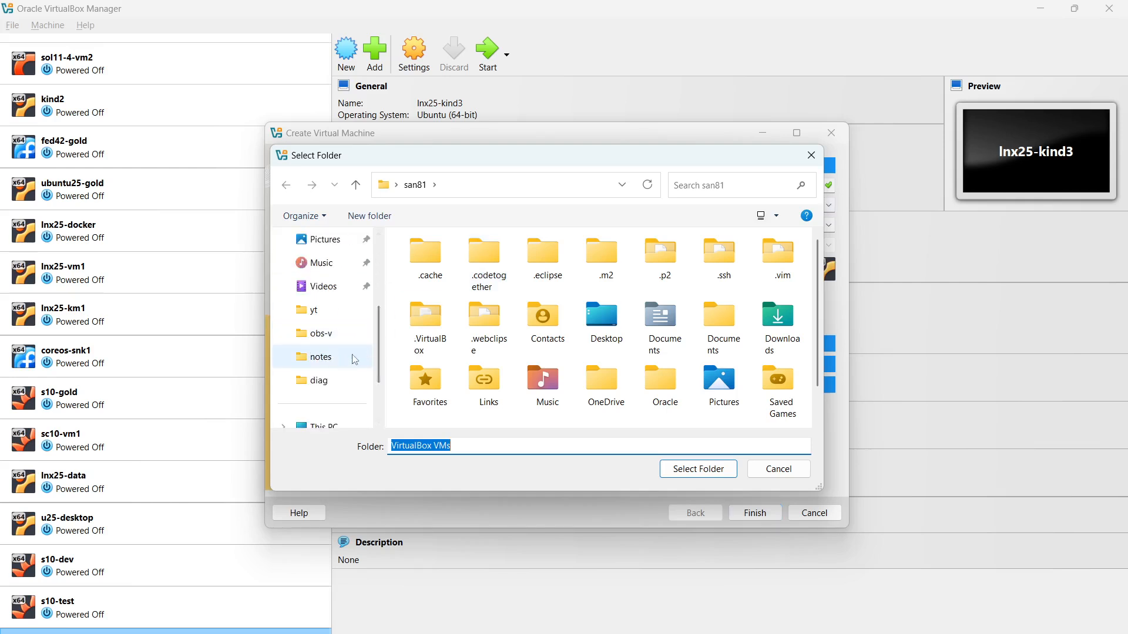
scroll(383, 339, down, 1)
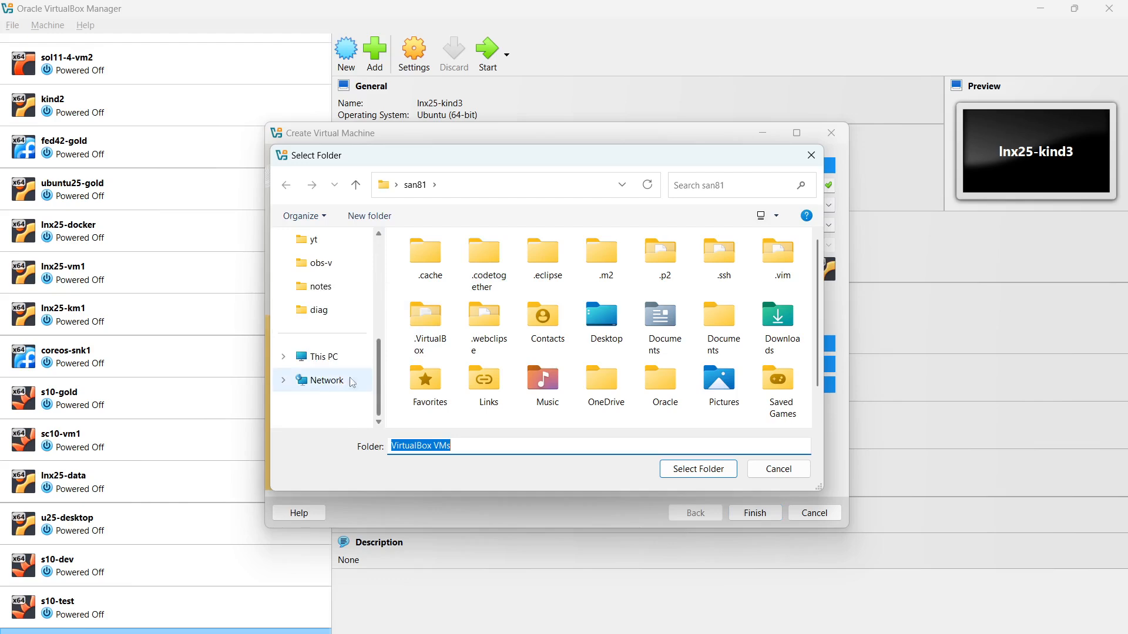
click(330, 364)
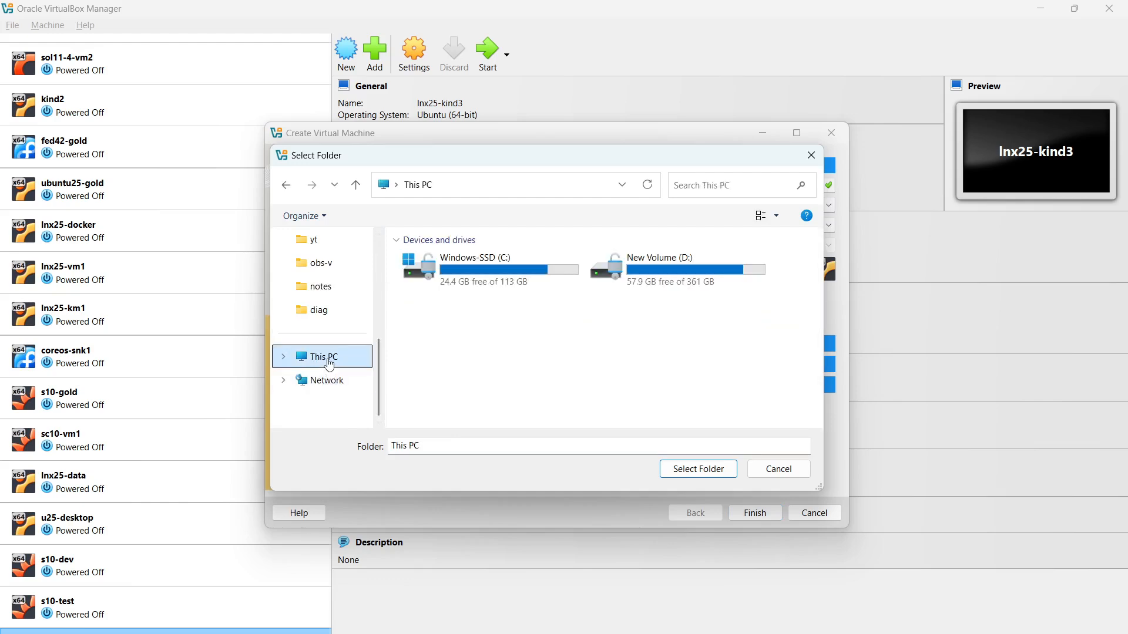
double_click(678, 279)
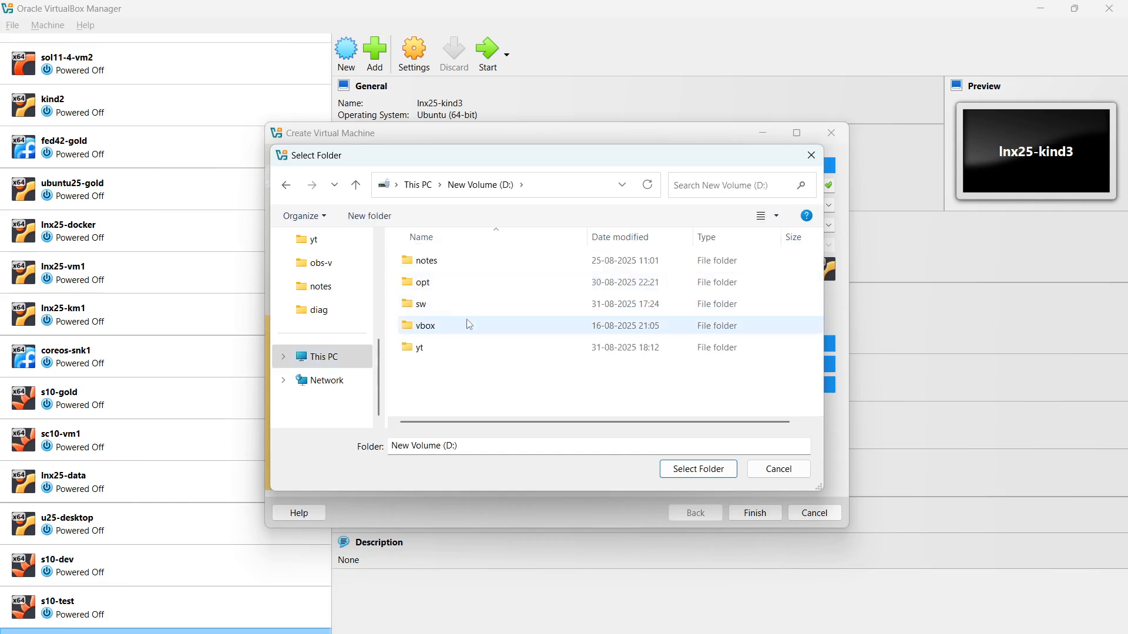
double_click(446, 326)
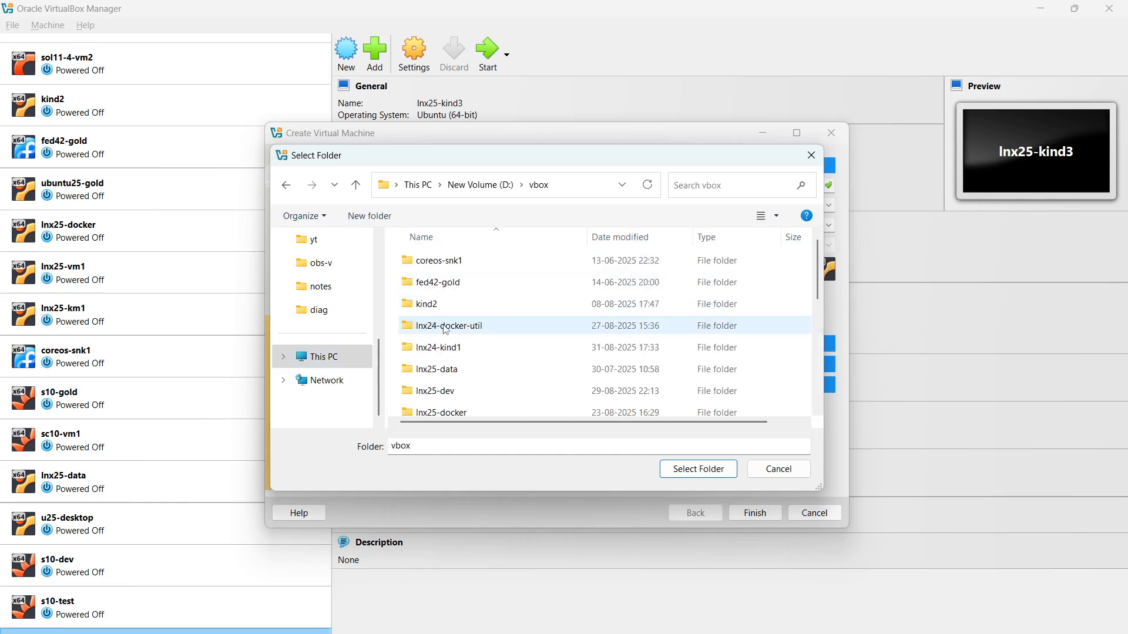
click(718, 469)
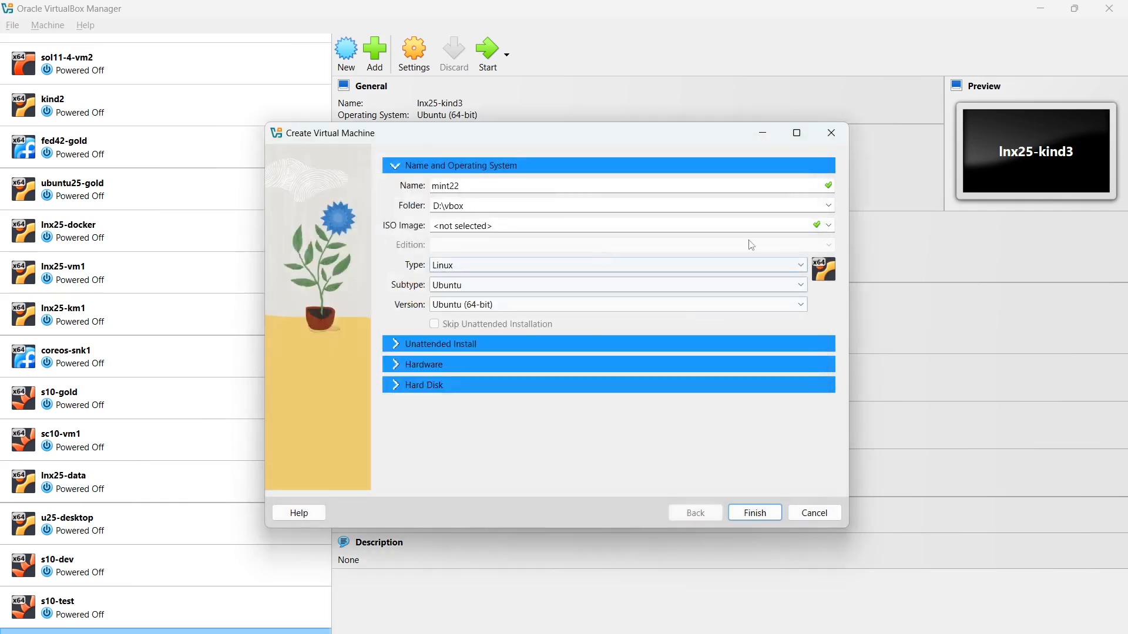
click(828, 227)
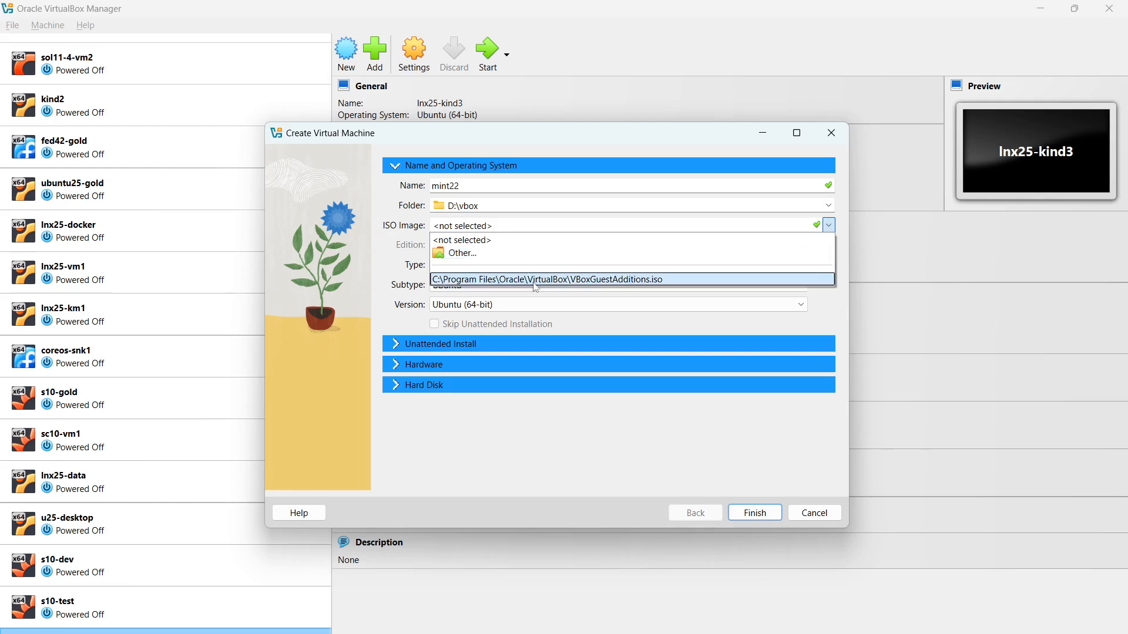
Skip the ISO, set base memory to 4096 MB, keep the 25 GB mint22.vdi, and finish
click(487, 438)
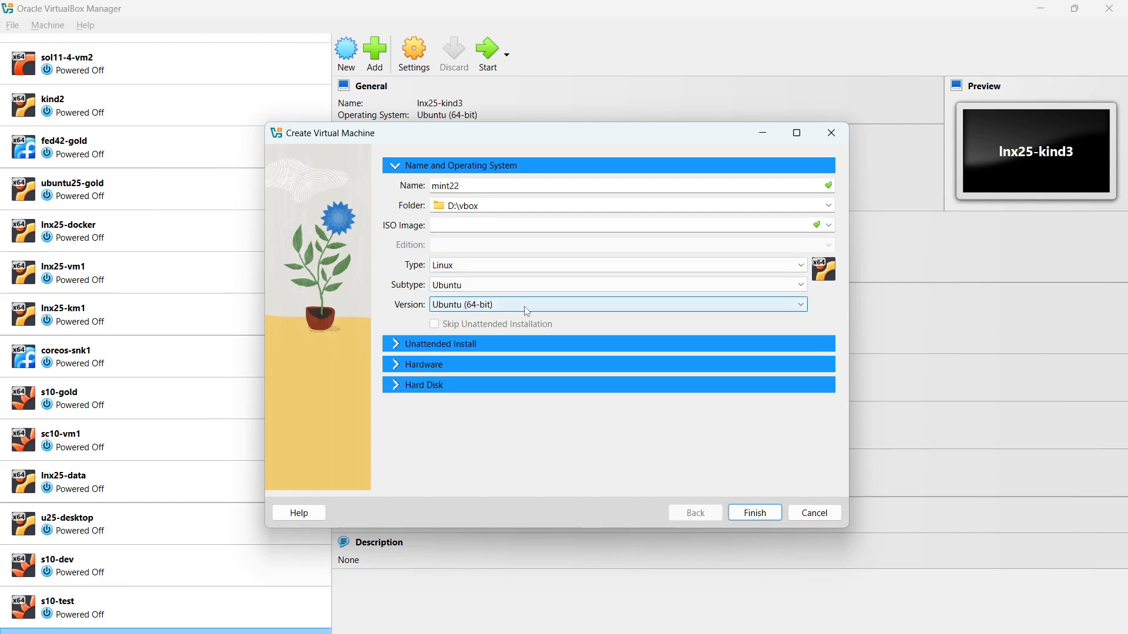
click(394, 365)
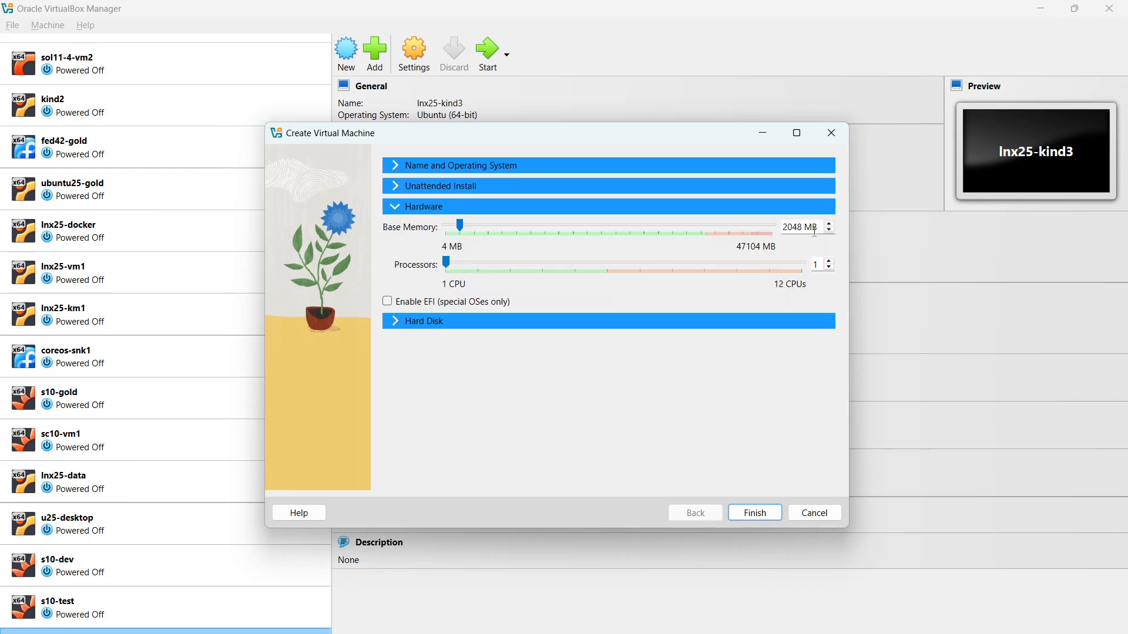
double_click(787, 227)
text(4096)
click(401, 322)
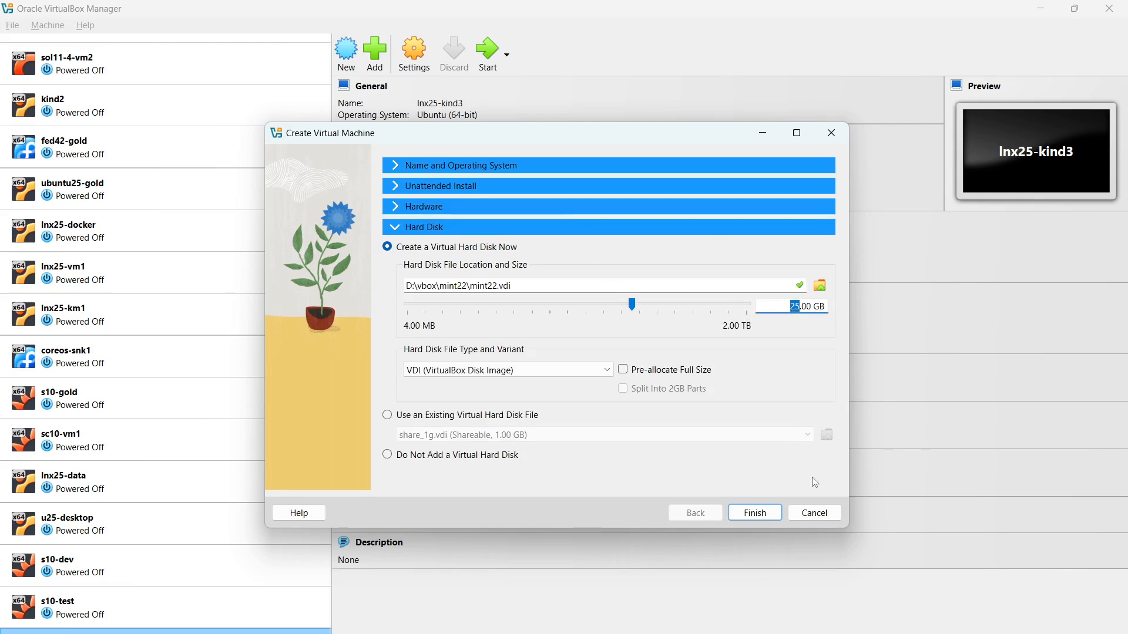
click(768, 515)
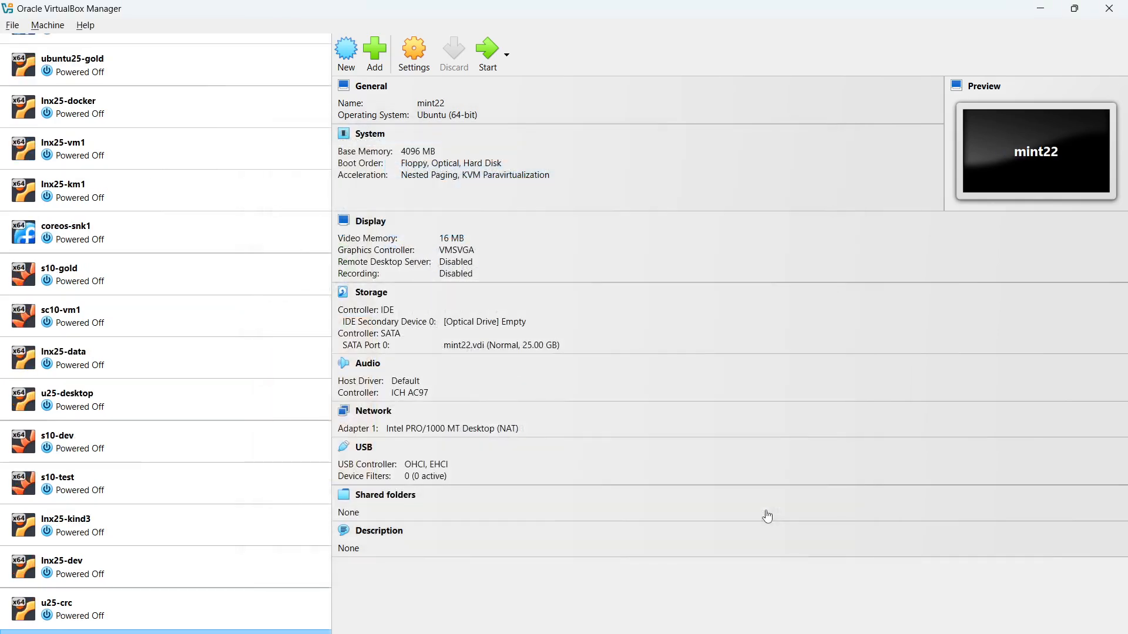
Enable Adapter 2 as Host-only on VirtualBox Host-Only Ethernet Adapter, promiscuous mode Allow All
click(376, 415)
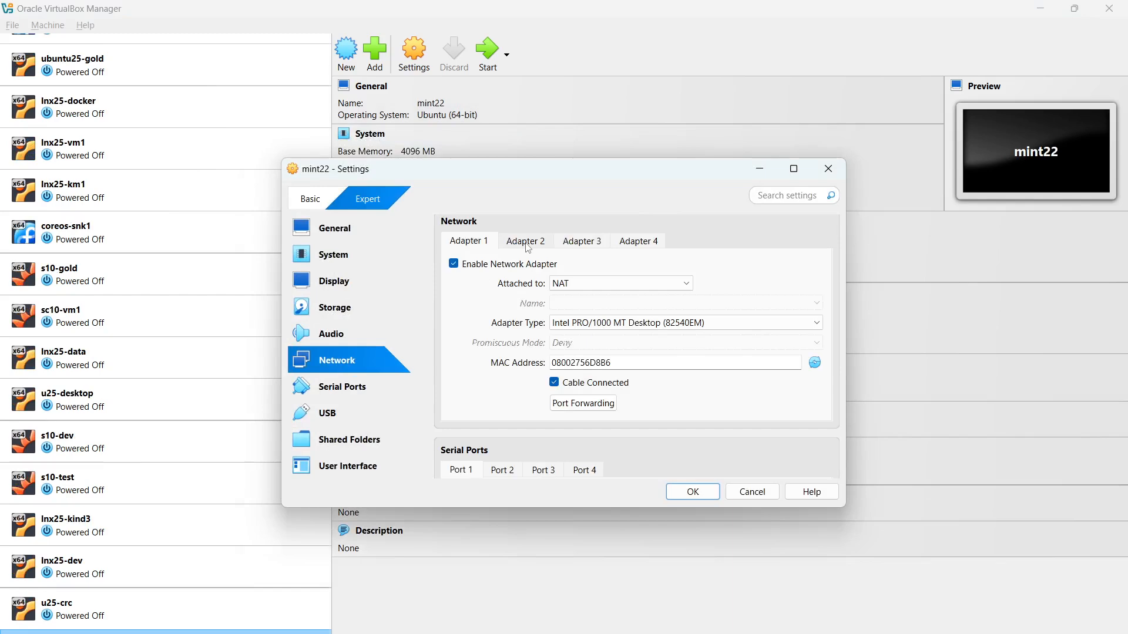
click(527, 241)
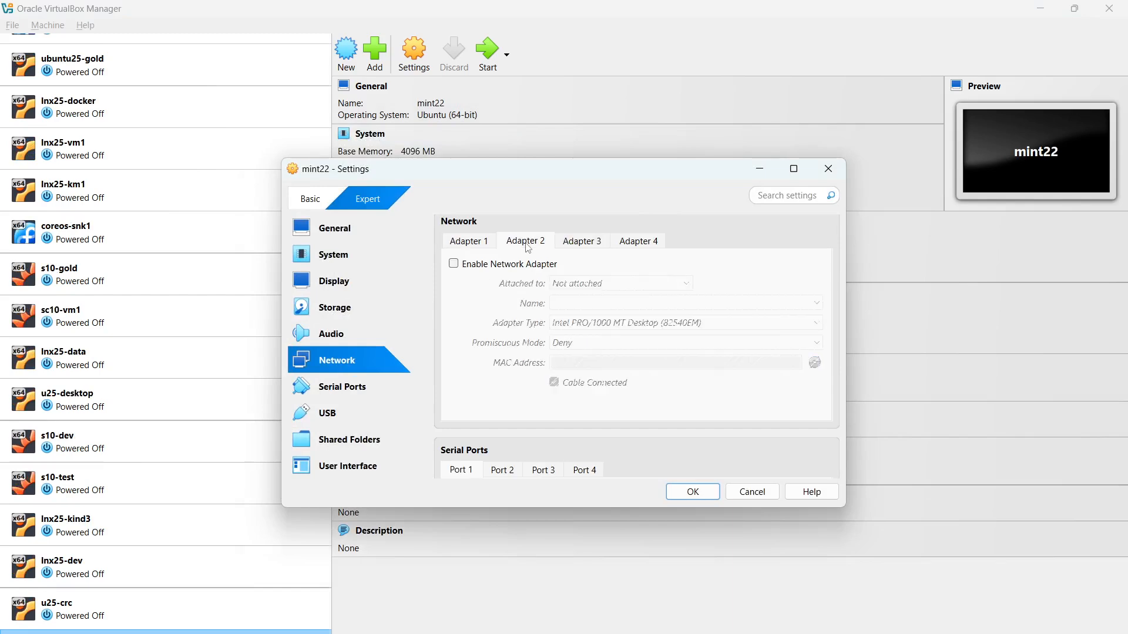
click(454, 265)
click(654, 285)
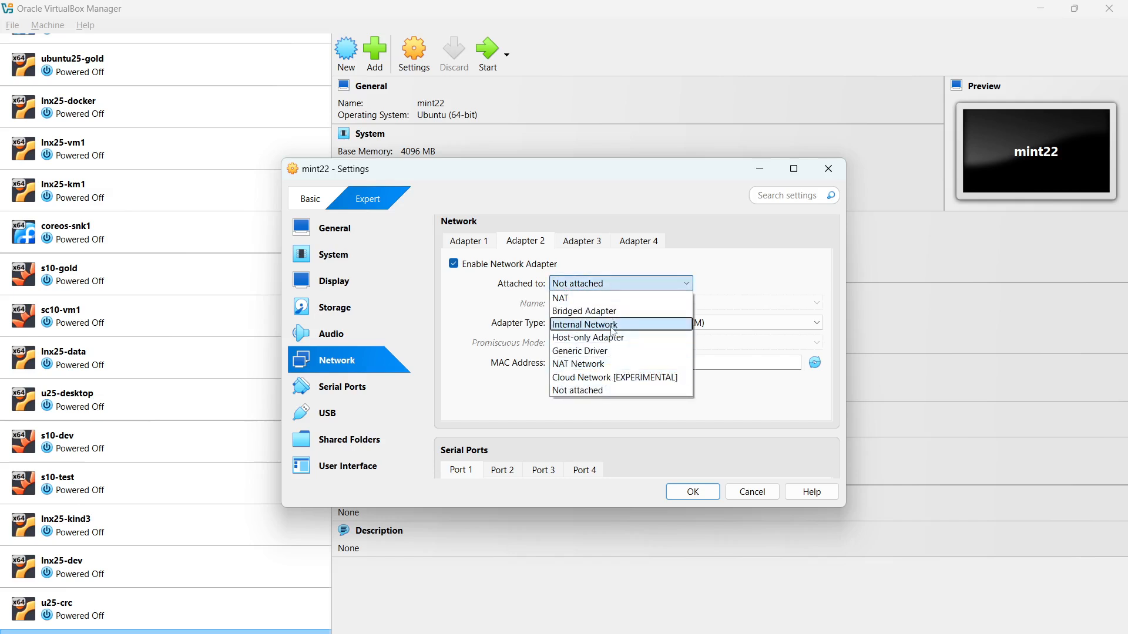
click(613, 339)
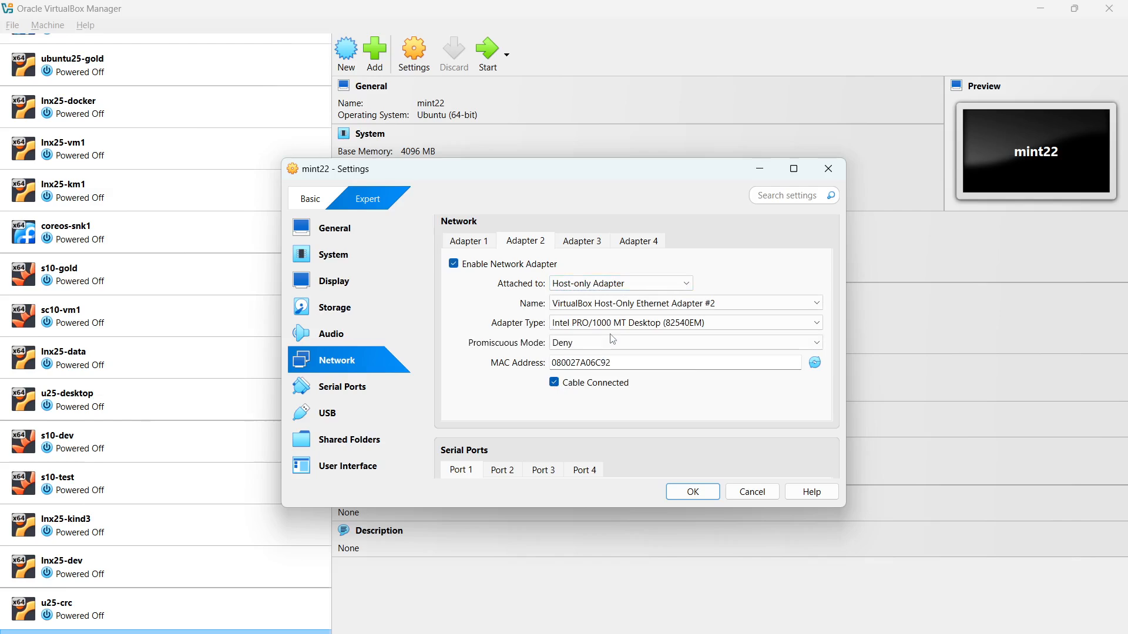
click(781, 303)
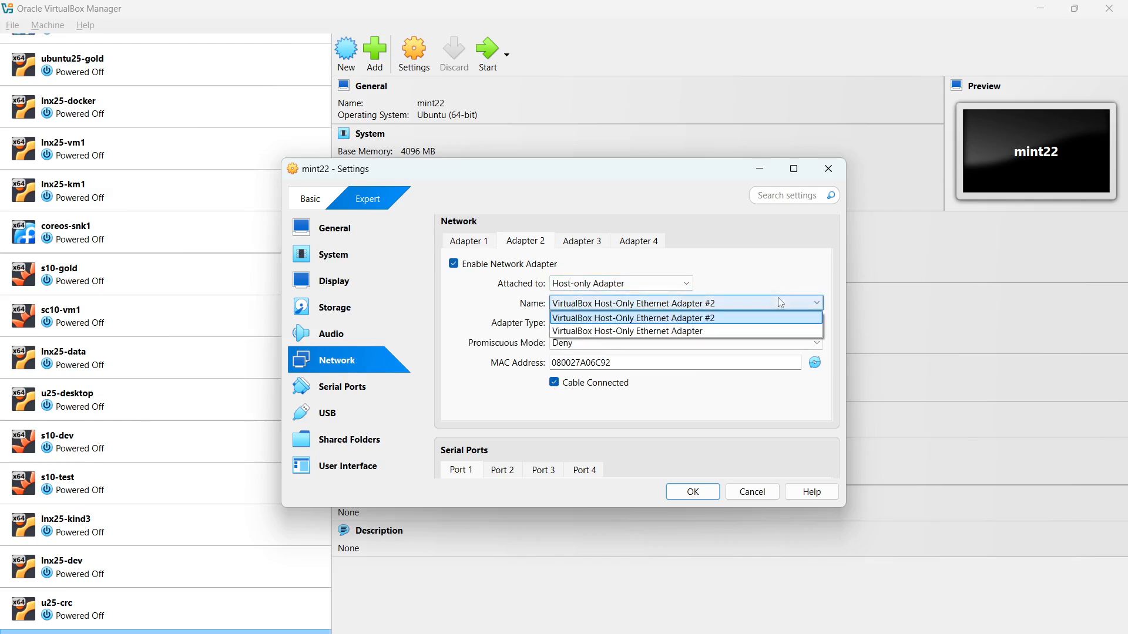
click(703, 330)
click(668, 343)
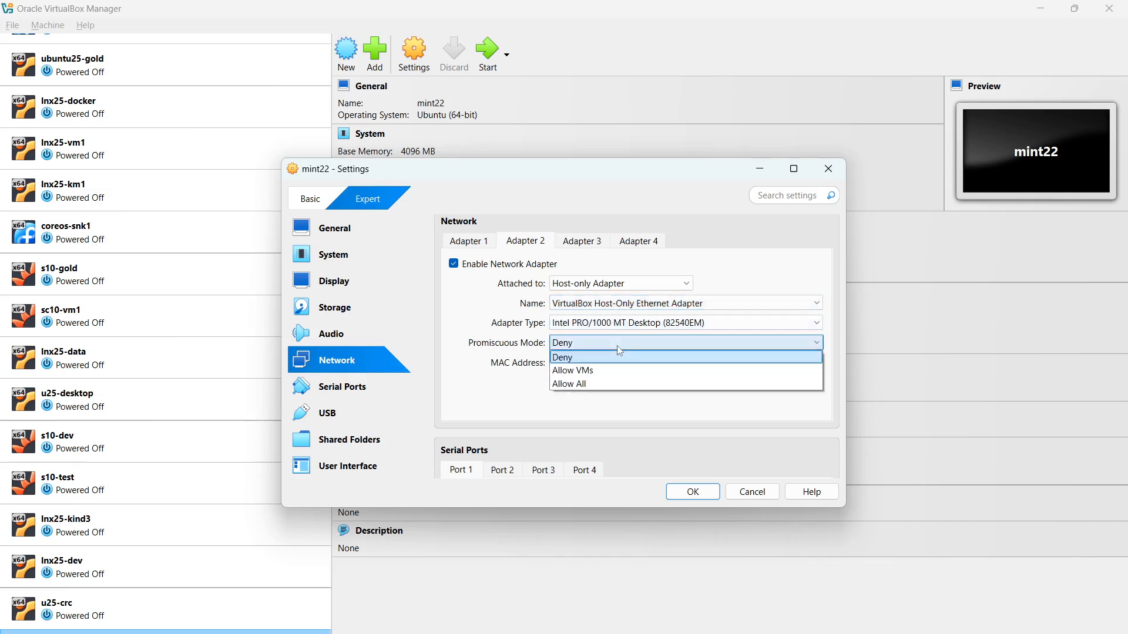
click(593, 387)
Put Adapter 1 on NAT Network with Allow All promiscuous mode, save, and start mint22
click(482, 243)
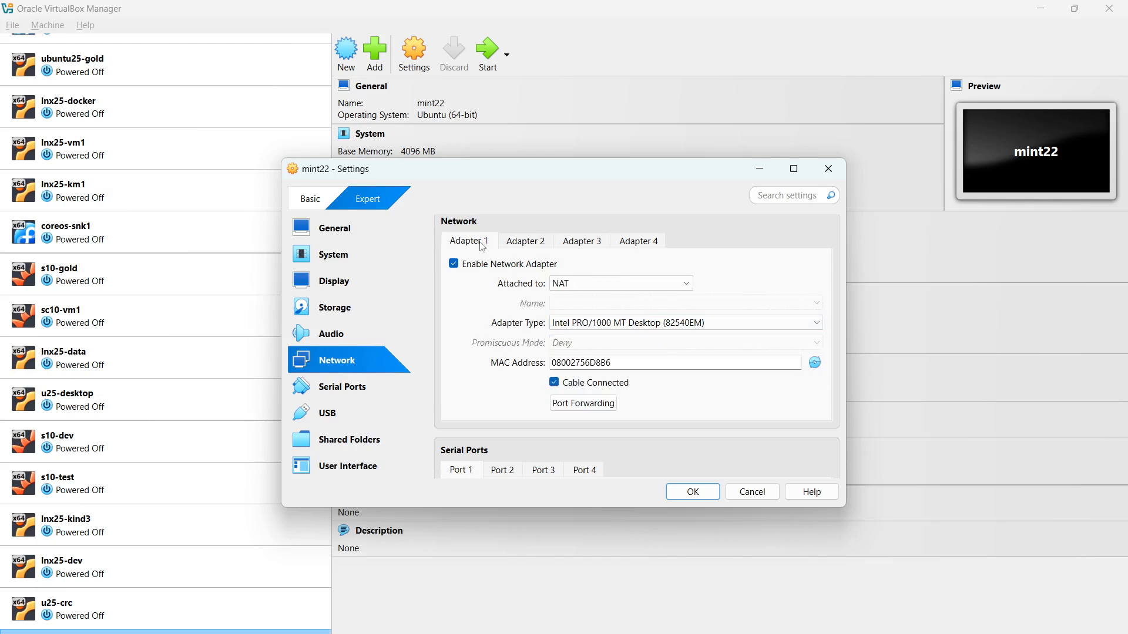
click(619, 285)
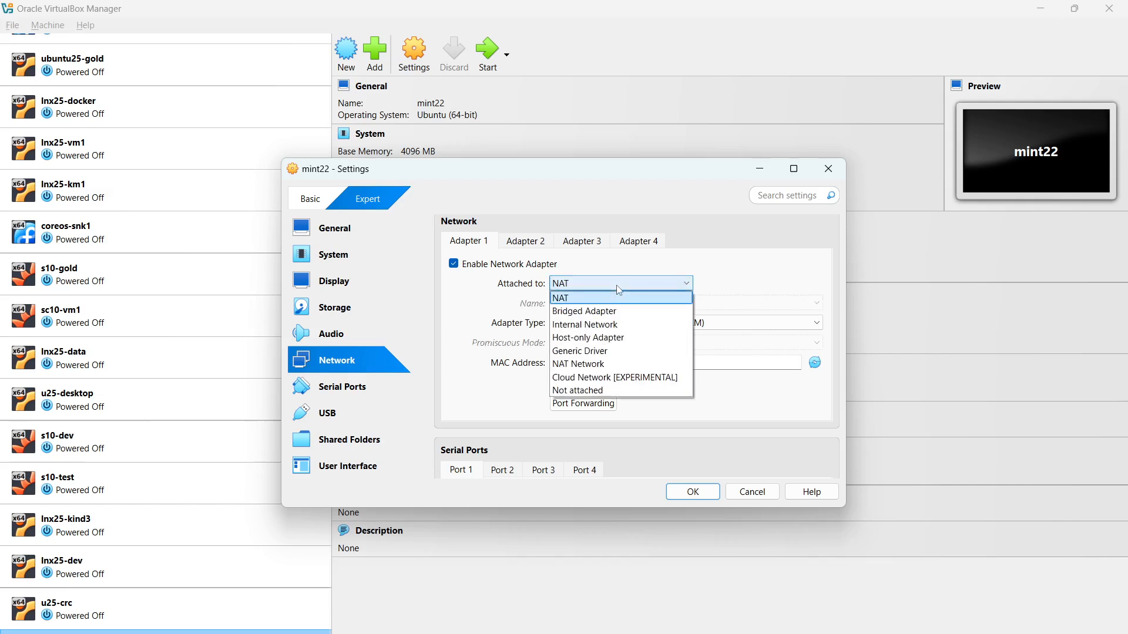
click(586, 367)
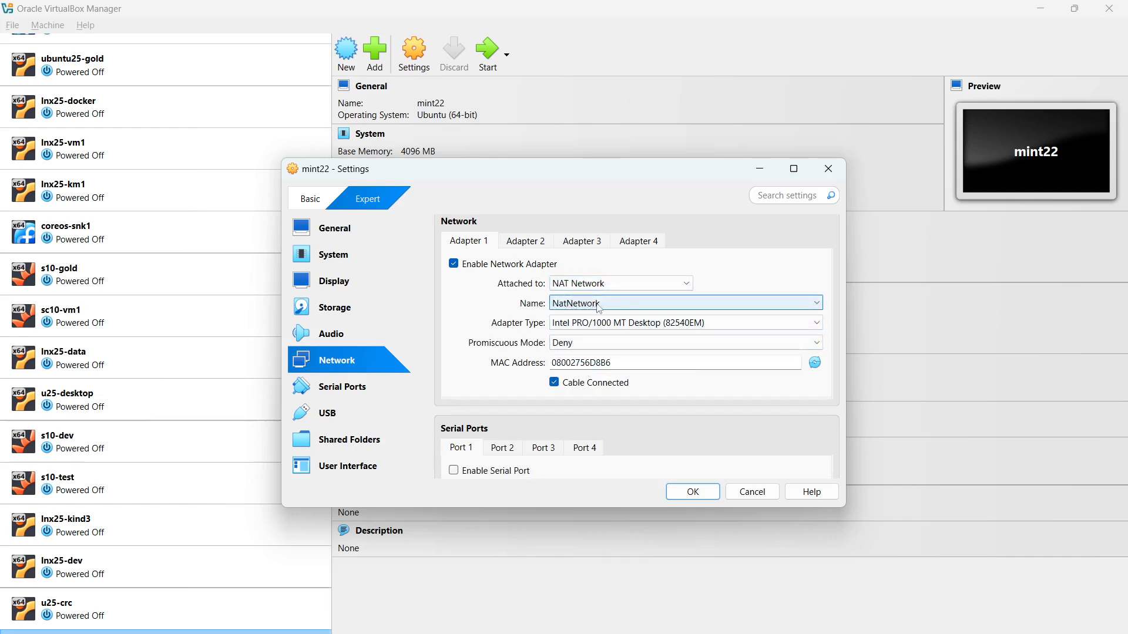
click(700, 349)
click(592, 385)
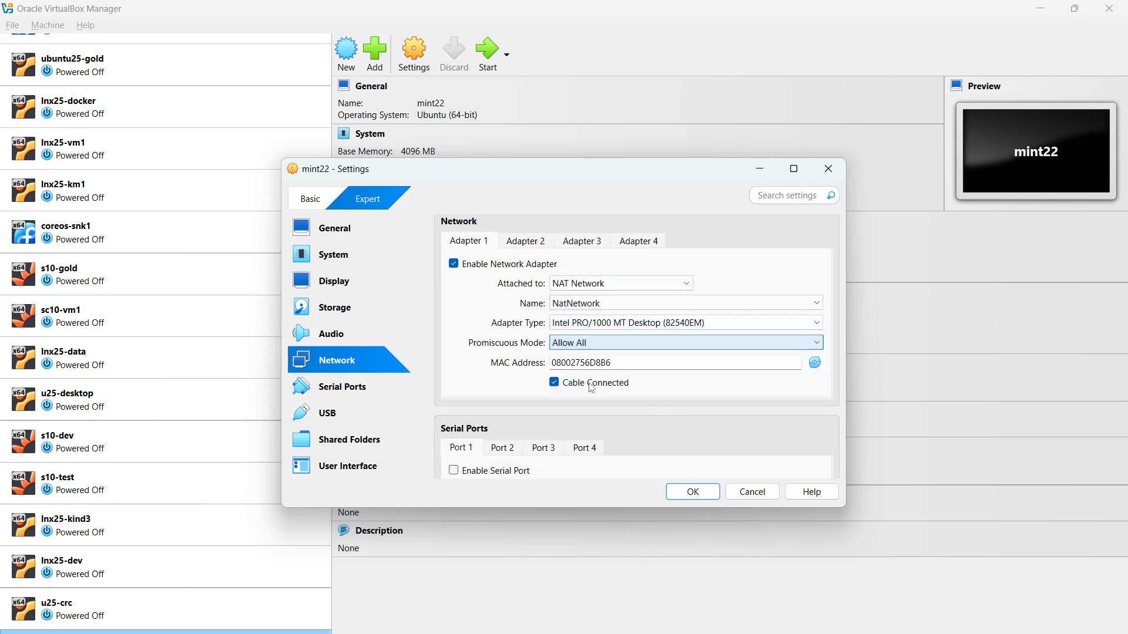
click(692, 493)
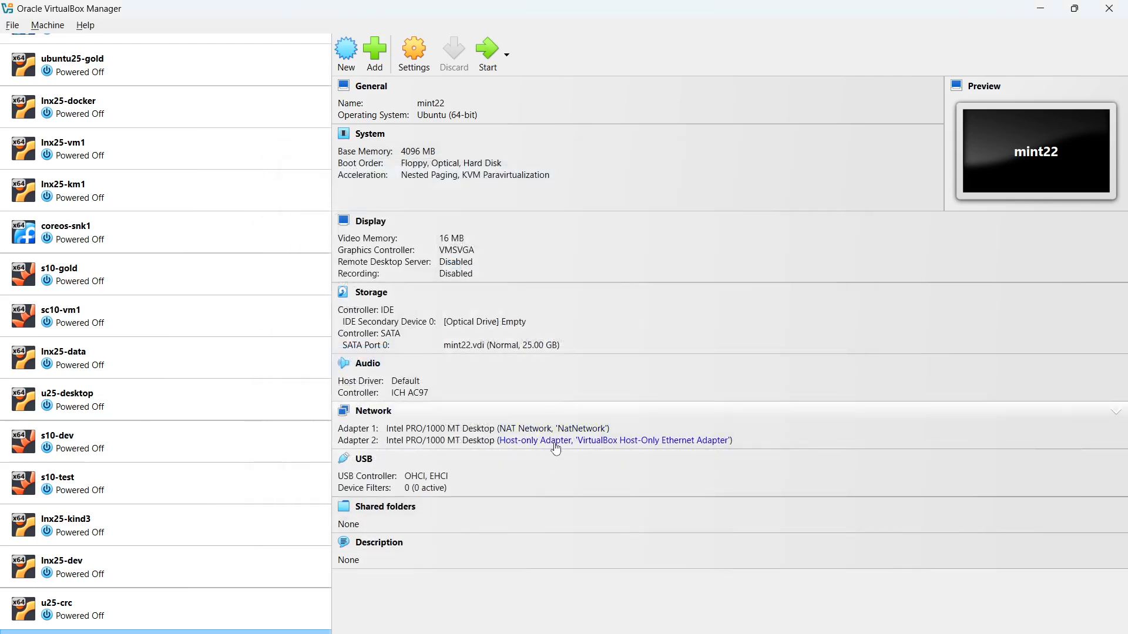
click(492, 58)
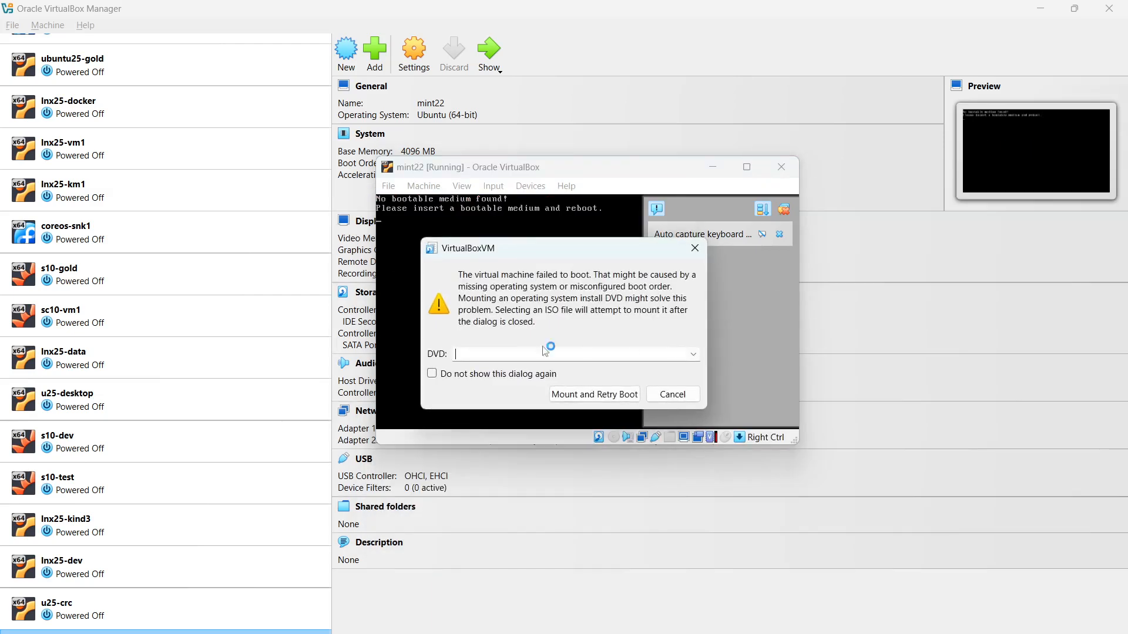
Mount linuxmint-22.1-cinnamon-64bit.iso from D:\sw as the boot DVD and retry booting
click(694, 354)
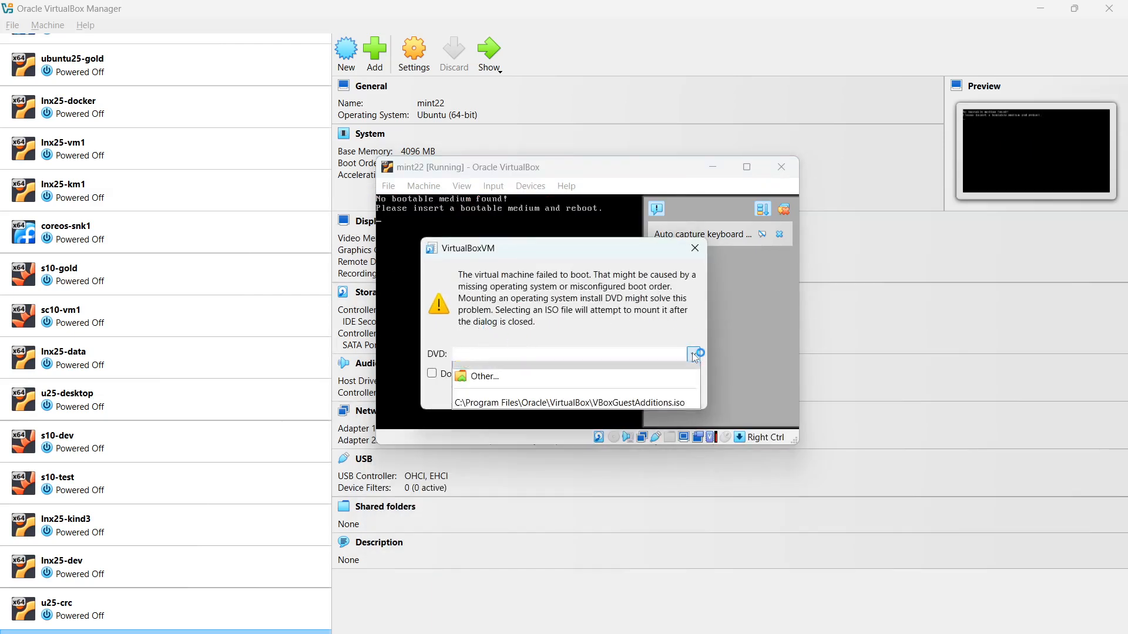
click(545, 383)
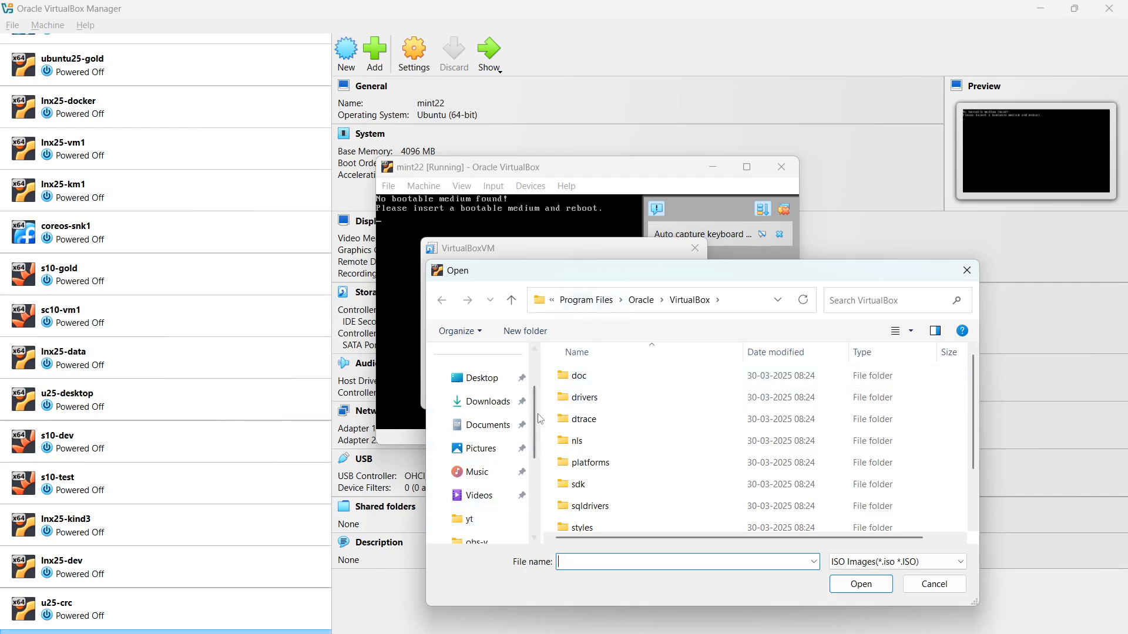
drag(539, 418, 535, 468)
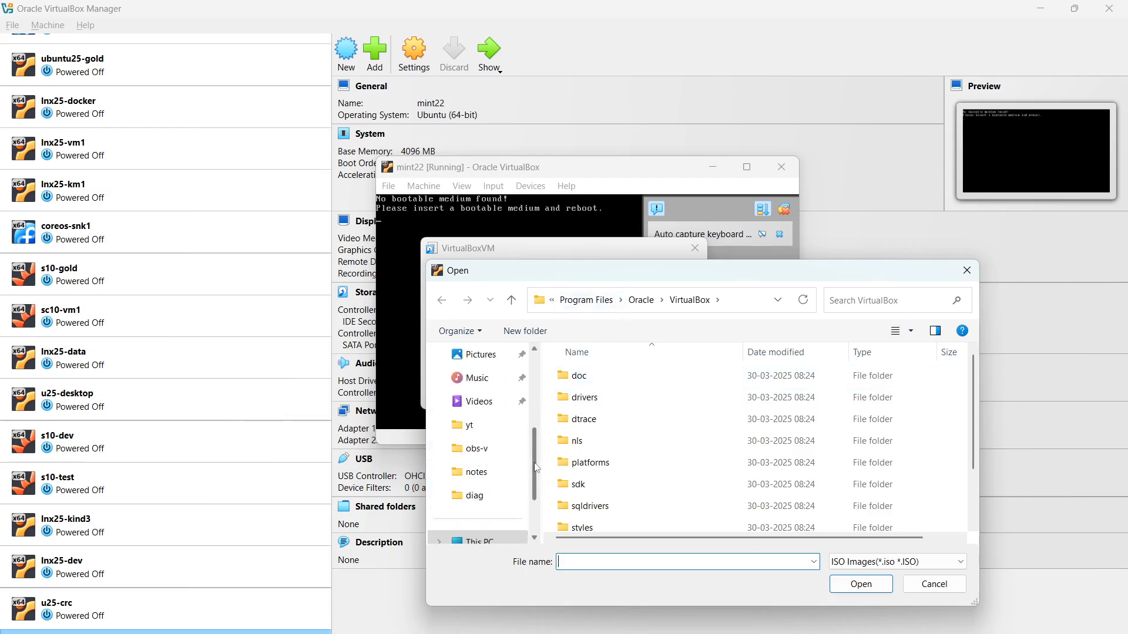
click(479, 499)
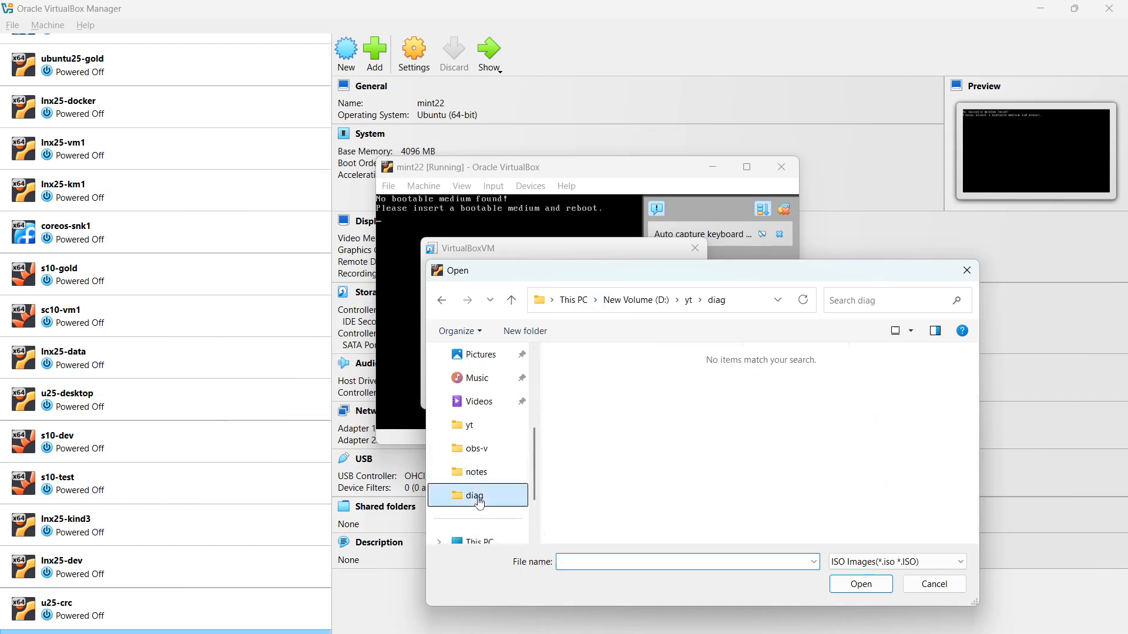
click(634, 302)
double_click(590, 422)
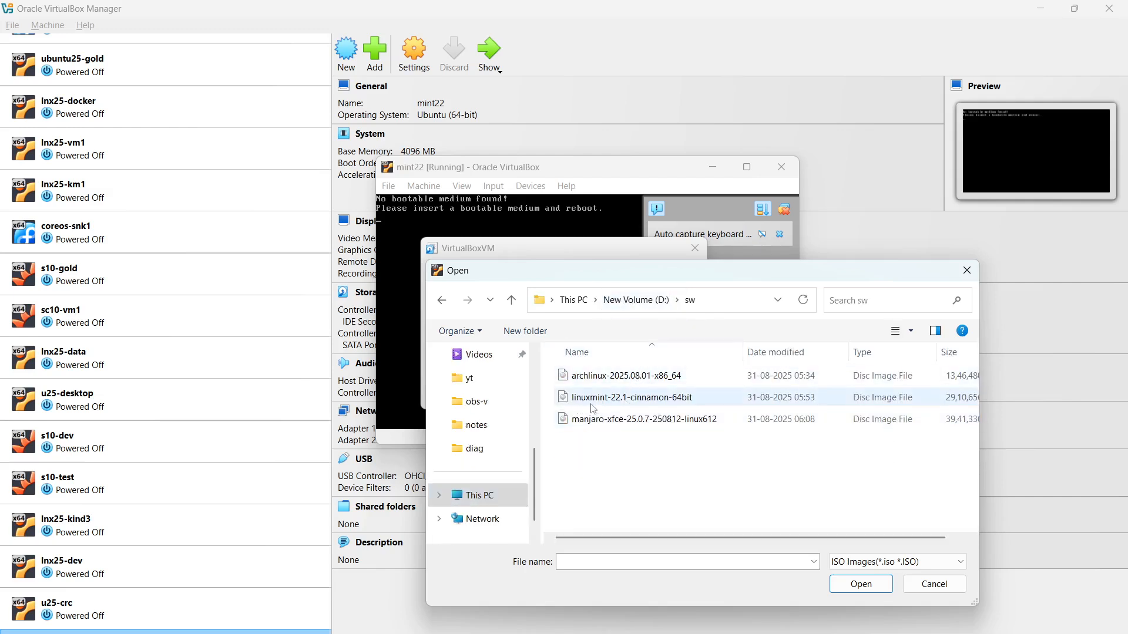
click(592, 404)
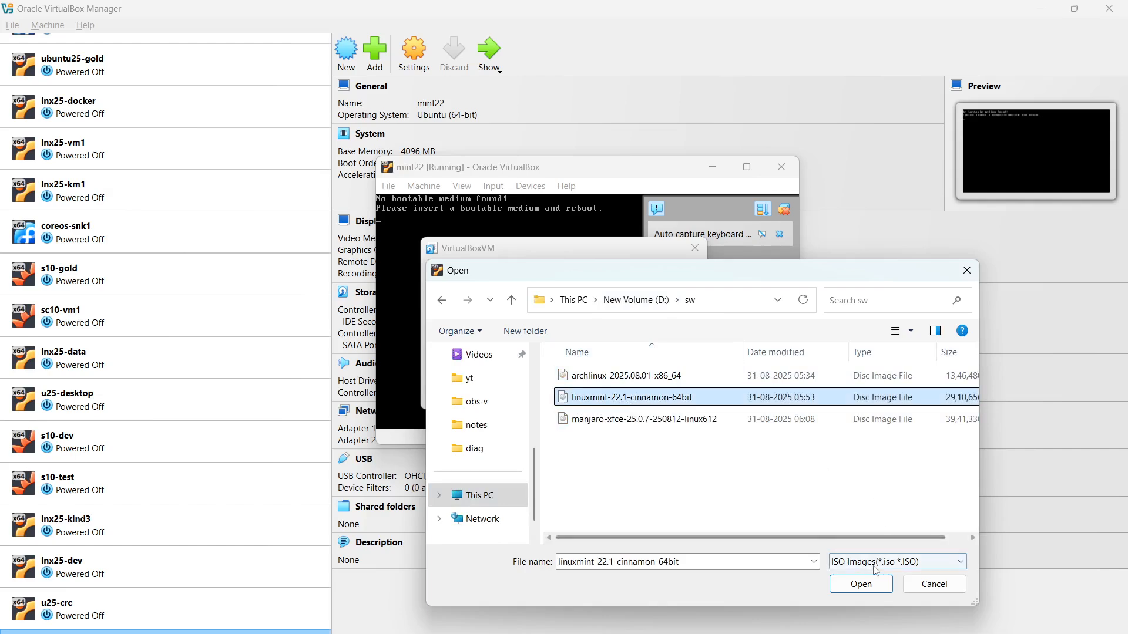
click(862, 583)
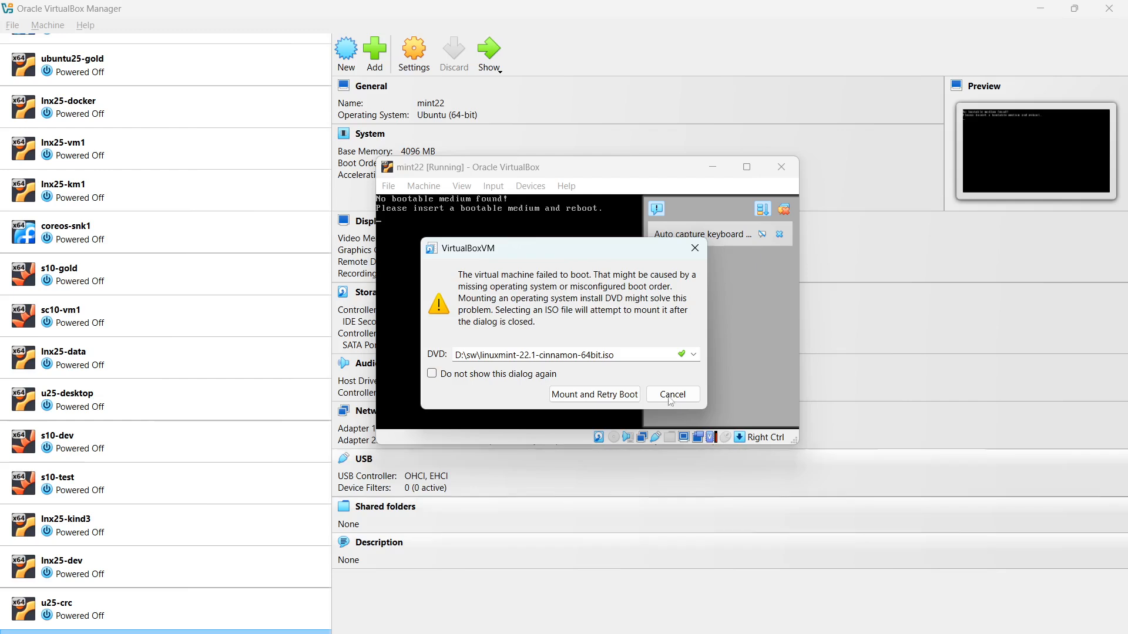
click(590, 398)
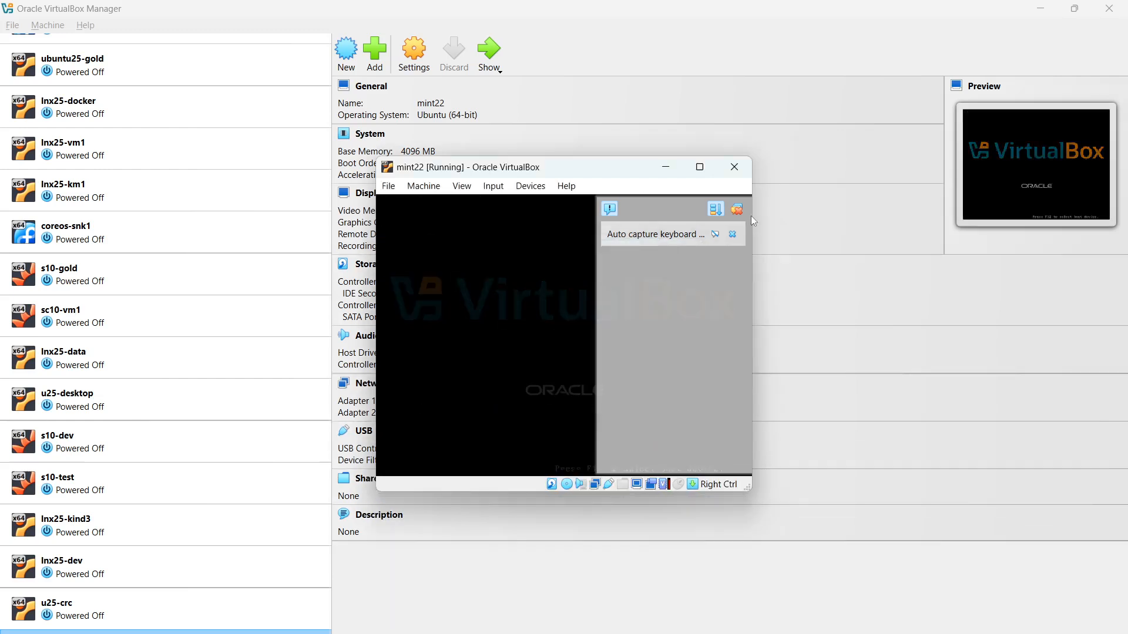
Dismiss the keyboard and mouse notifications and maximise the mint22 VM window
click(736, 213)
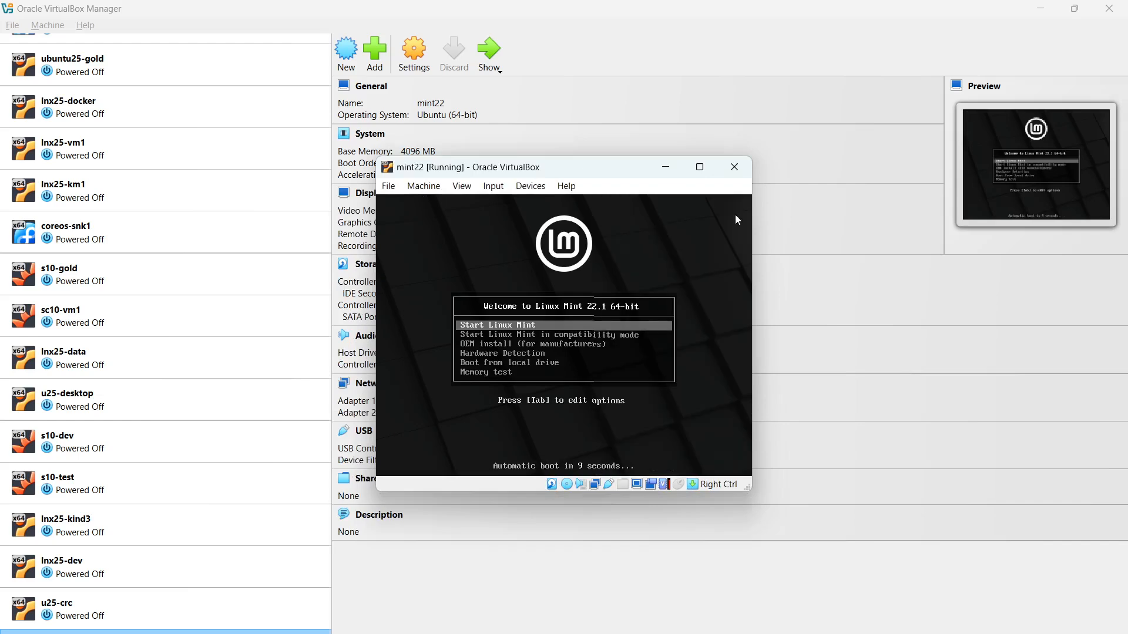
click(700, 168)
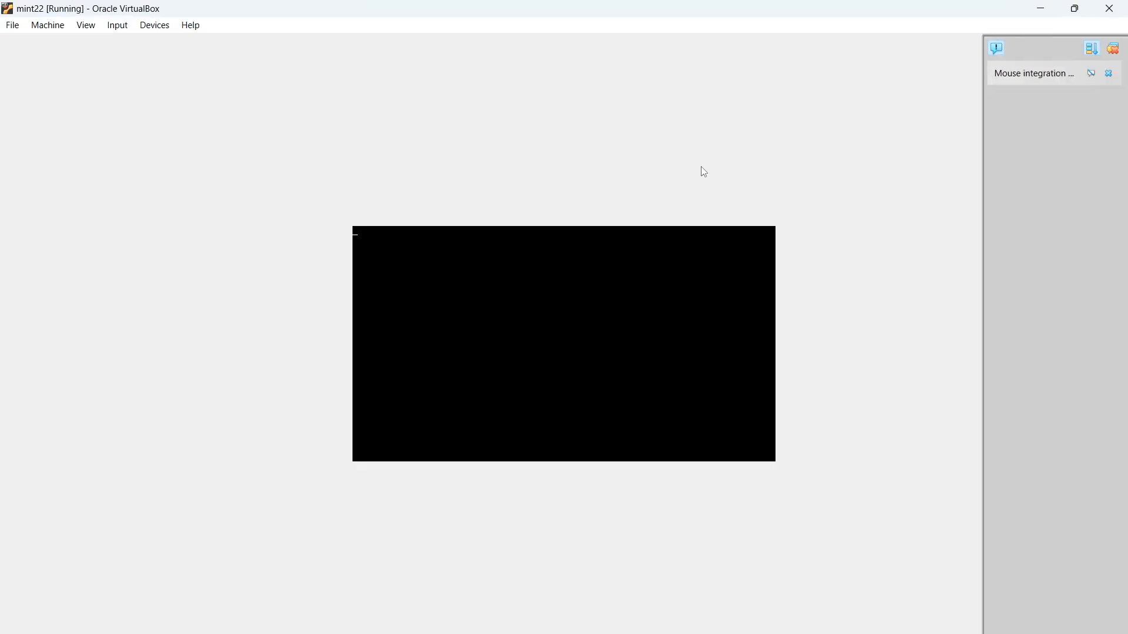
click(1117, 52)
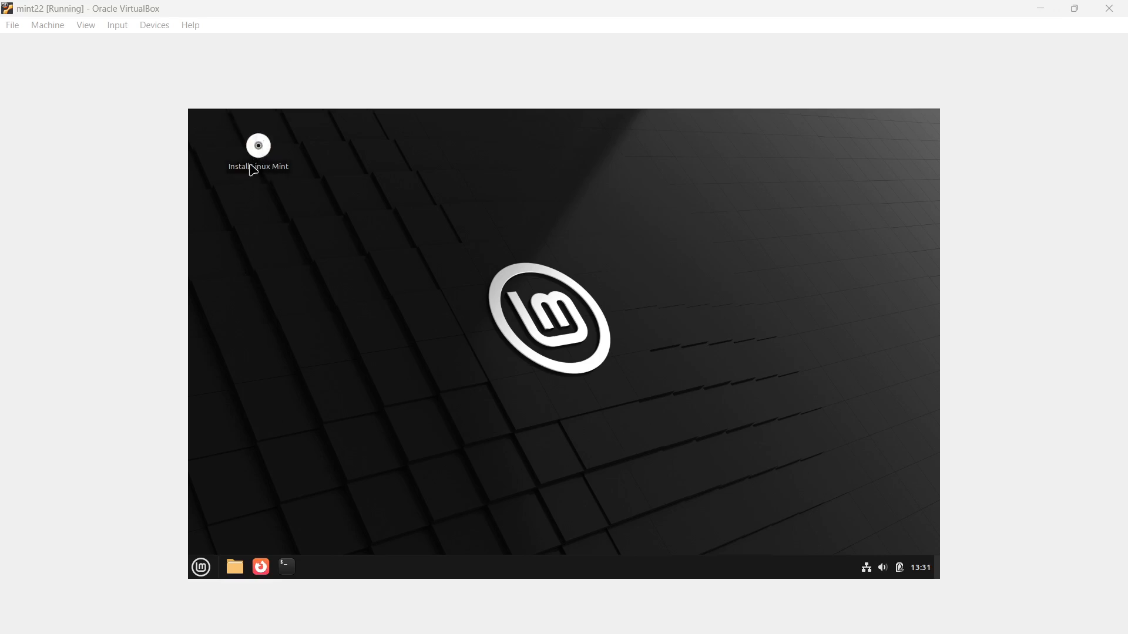
Launch the Install Linux Mint icon on the live desktop
click(267, 157)
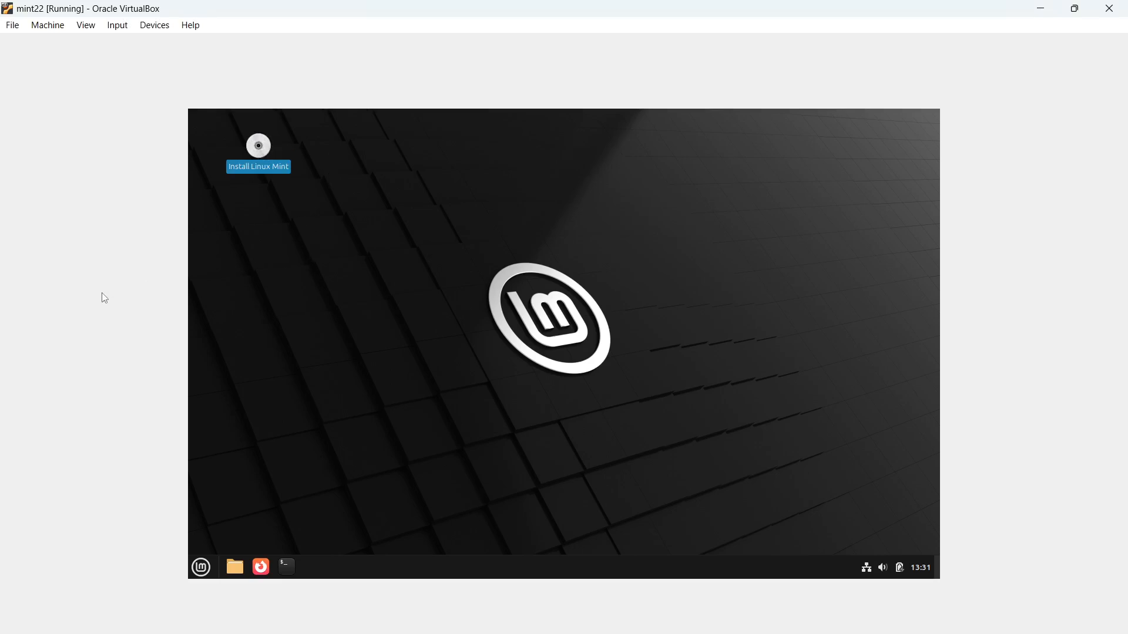
double_click(262, 148)
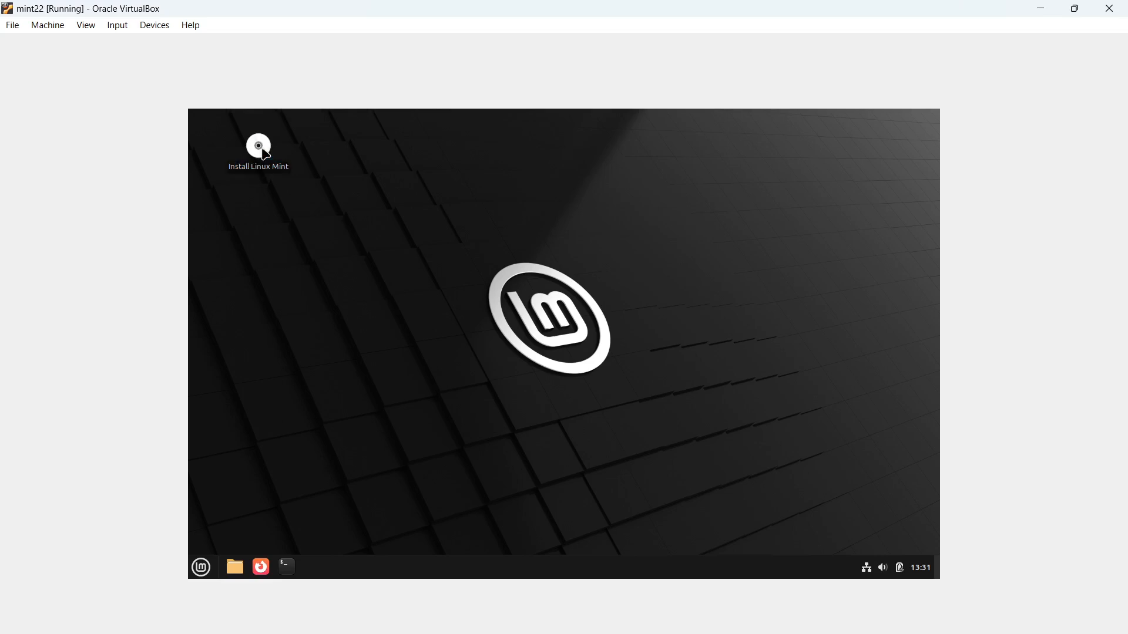
double_click(266, 154)
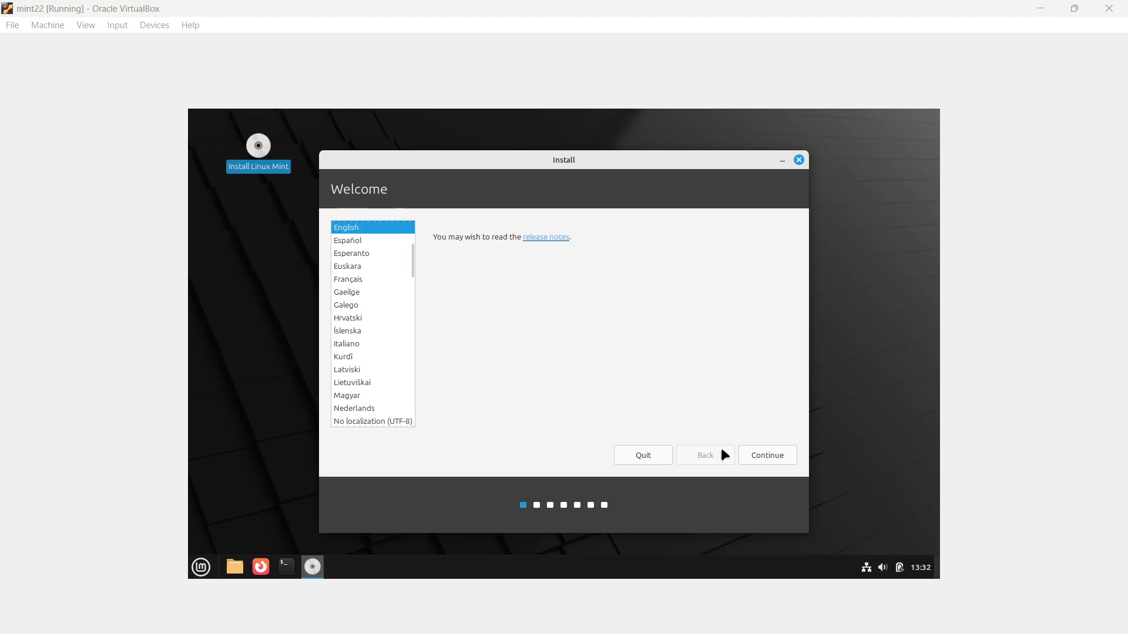
Keep English, the English (US) keyboard layout and multimedia codecs as the installer defaults
click(772, 460)
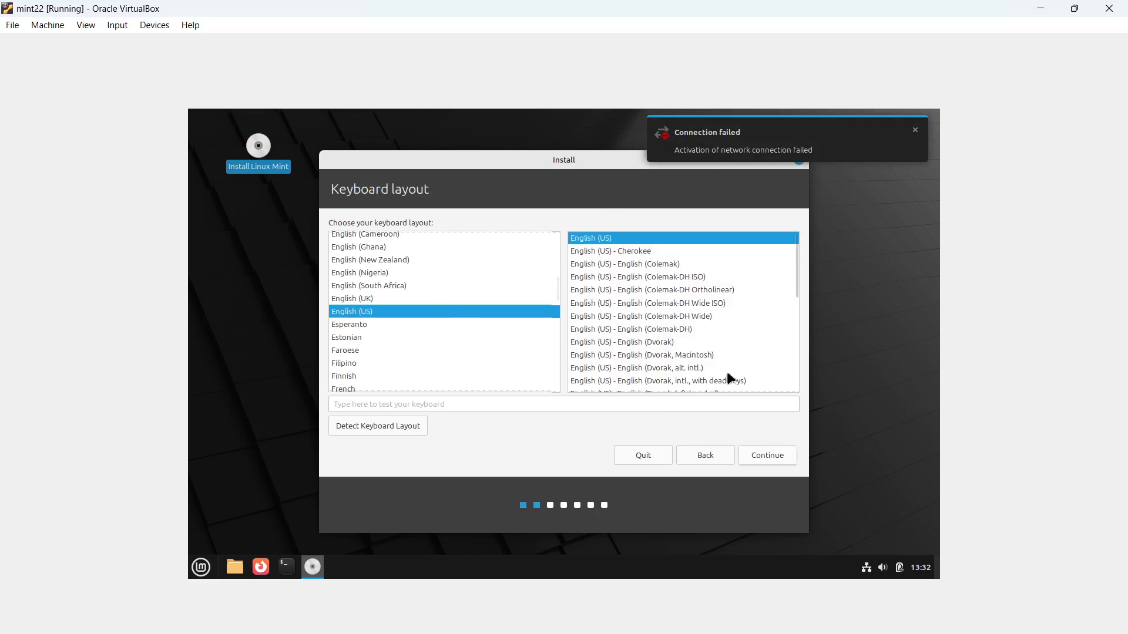
click(765, 454)
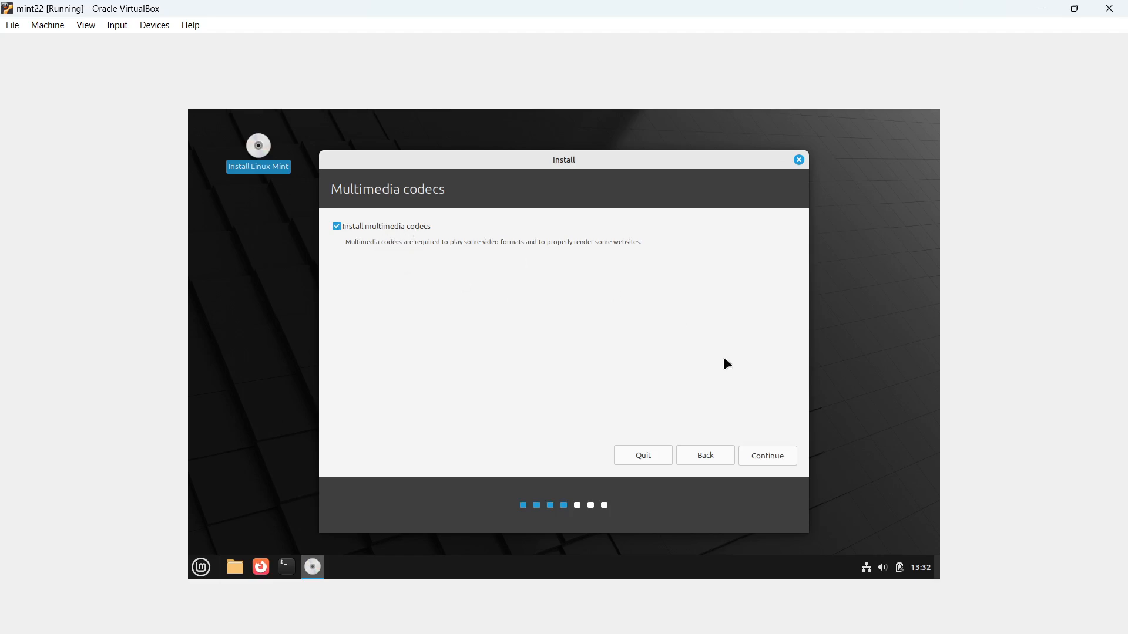
click(779, 461)
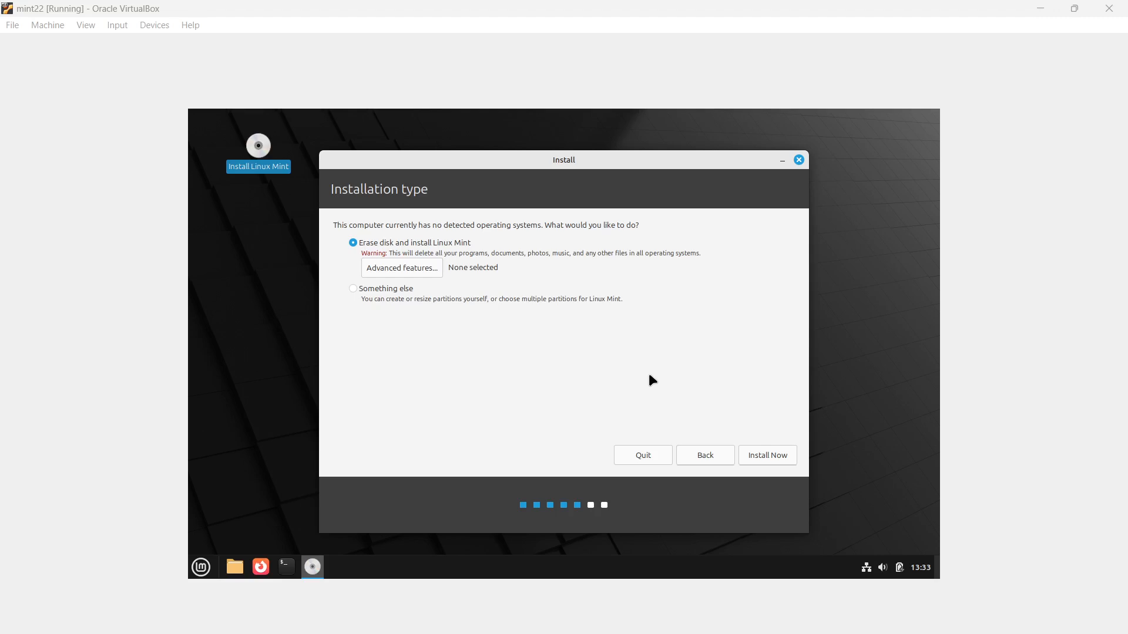
Erase the whole disk for Linux Mint, confirm the partition changes, and set the time zone to Kolkata
click(773, 457)
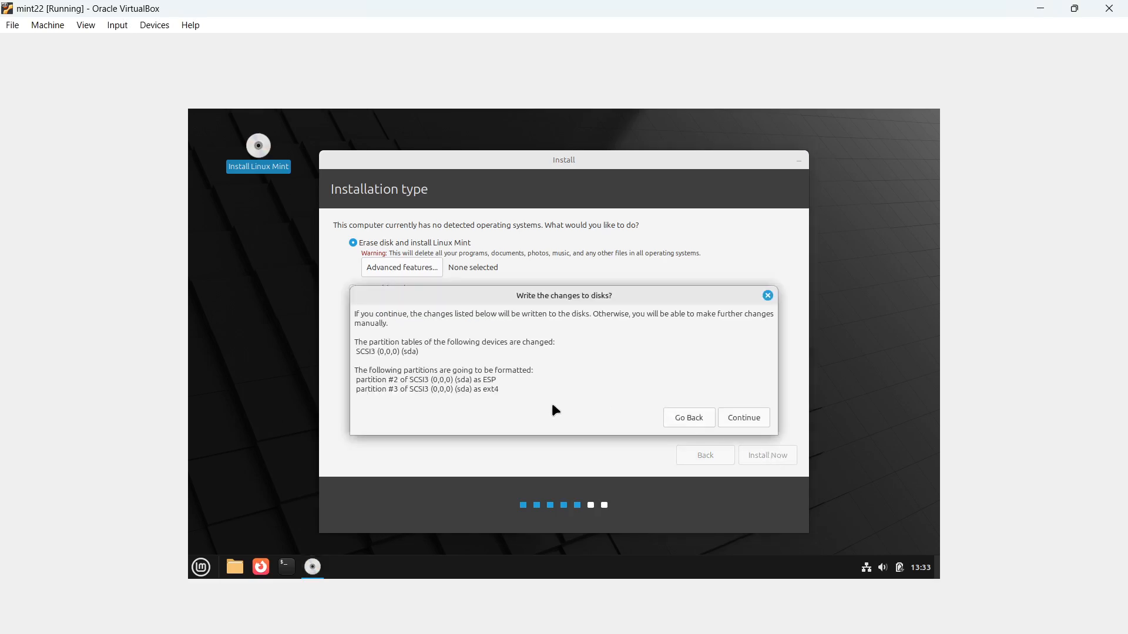
click(743, 418)
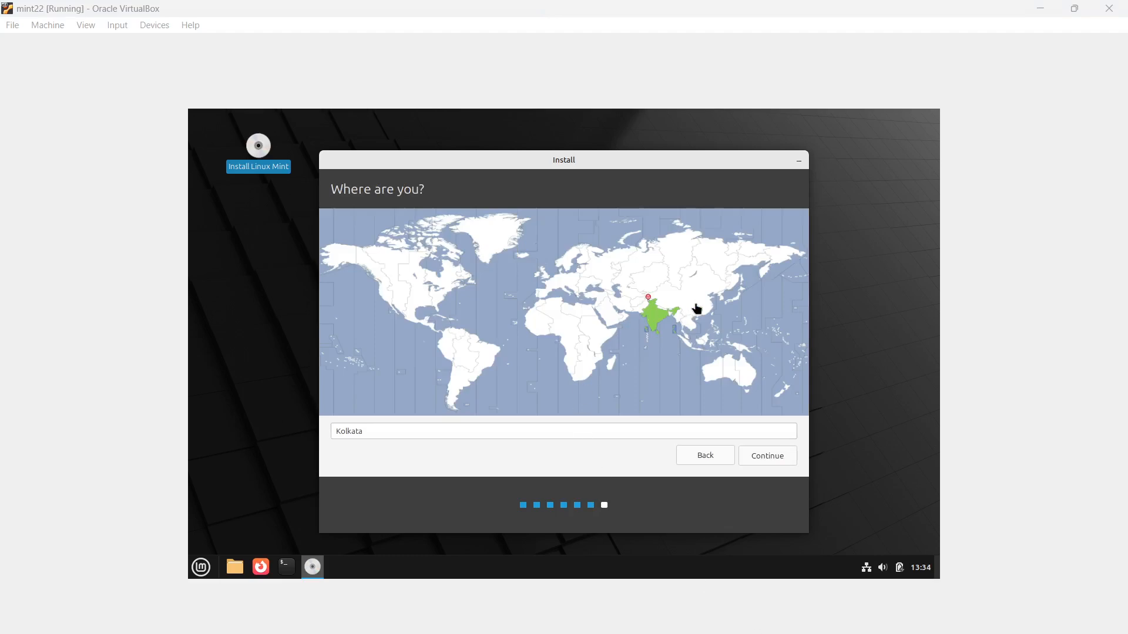
click(665, 313)
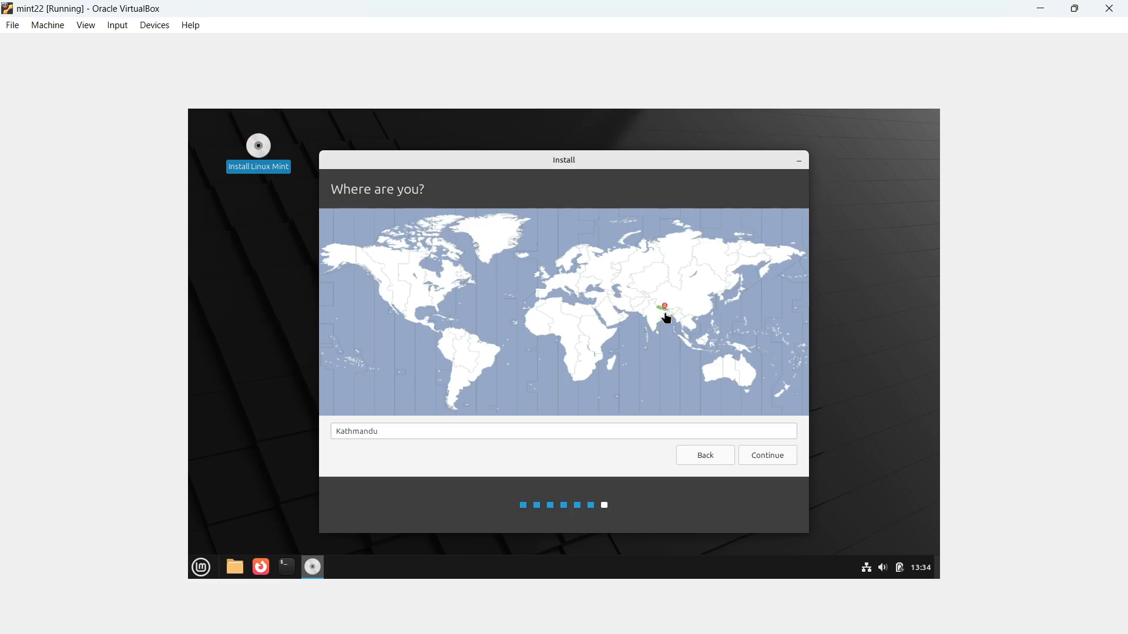
click(667, 317)
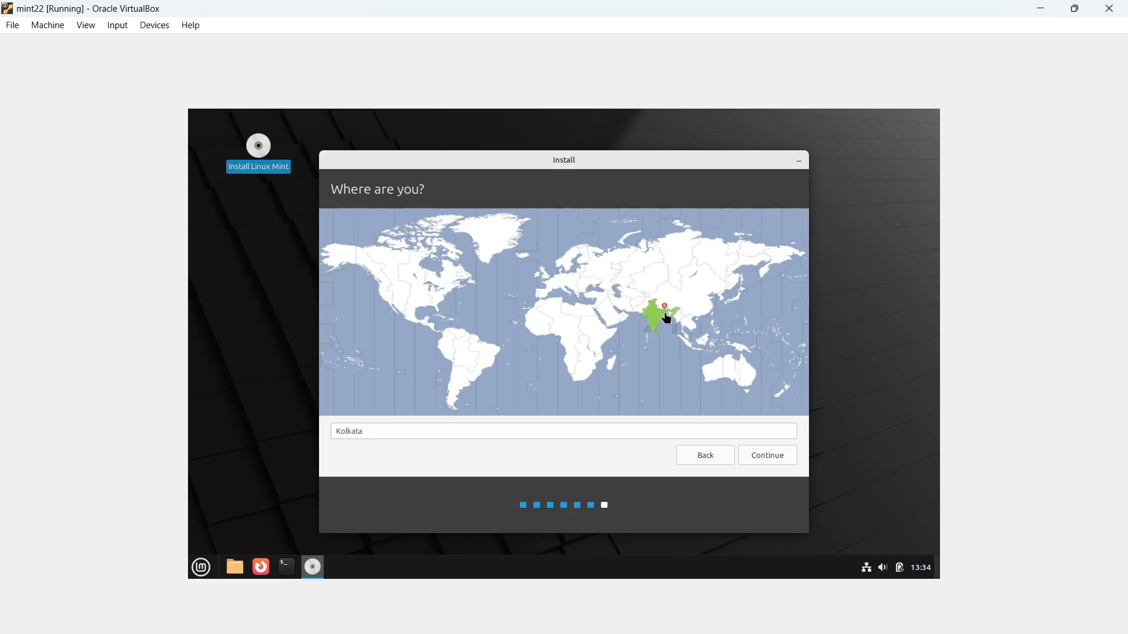
click(763, 456)
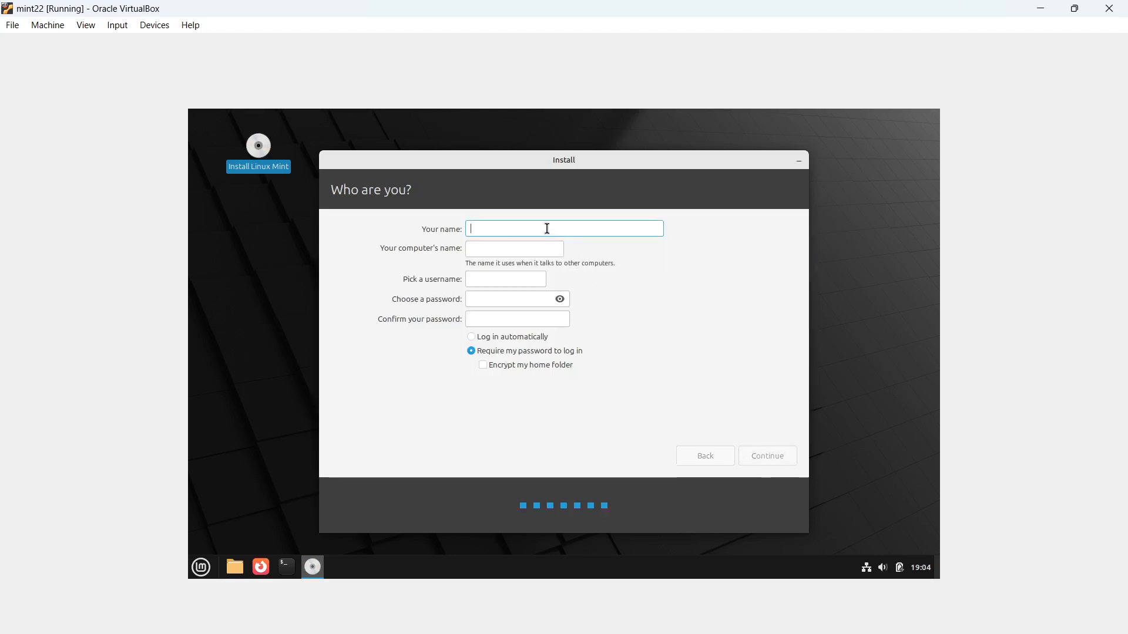
Enter the user's name, computer name mint22 and a confirmed account password, then begin installing
text(user1)
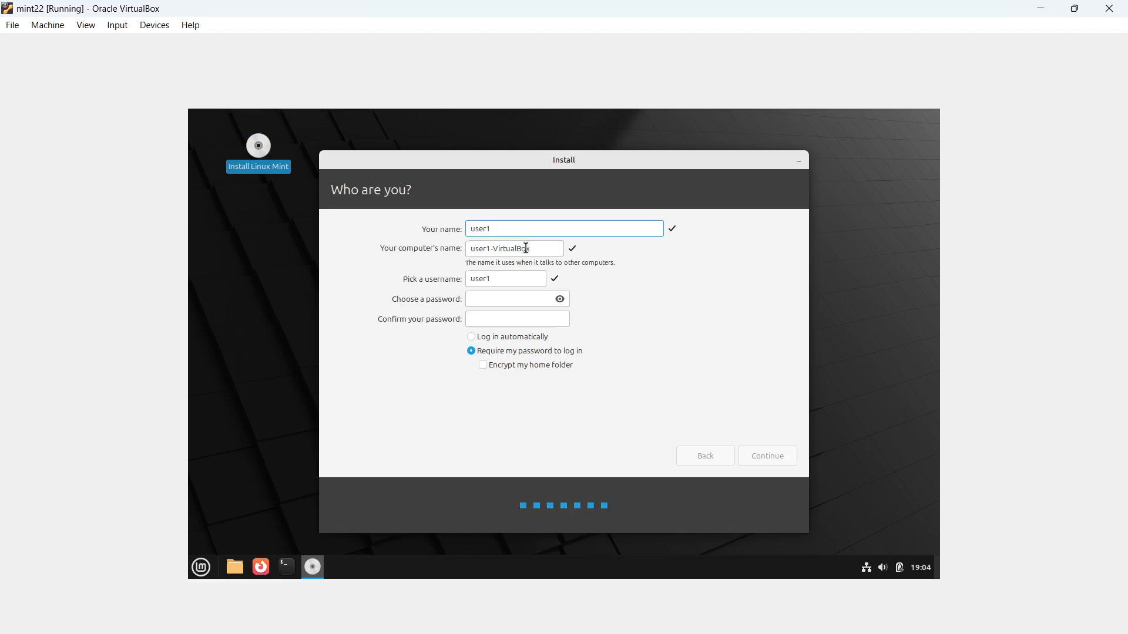
drag(530, 249, 457, 250)
text(u)
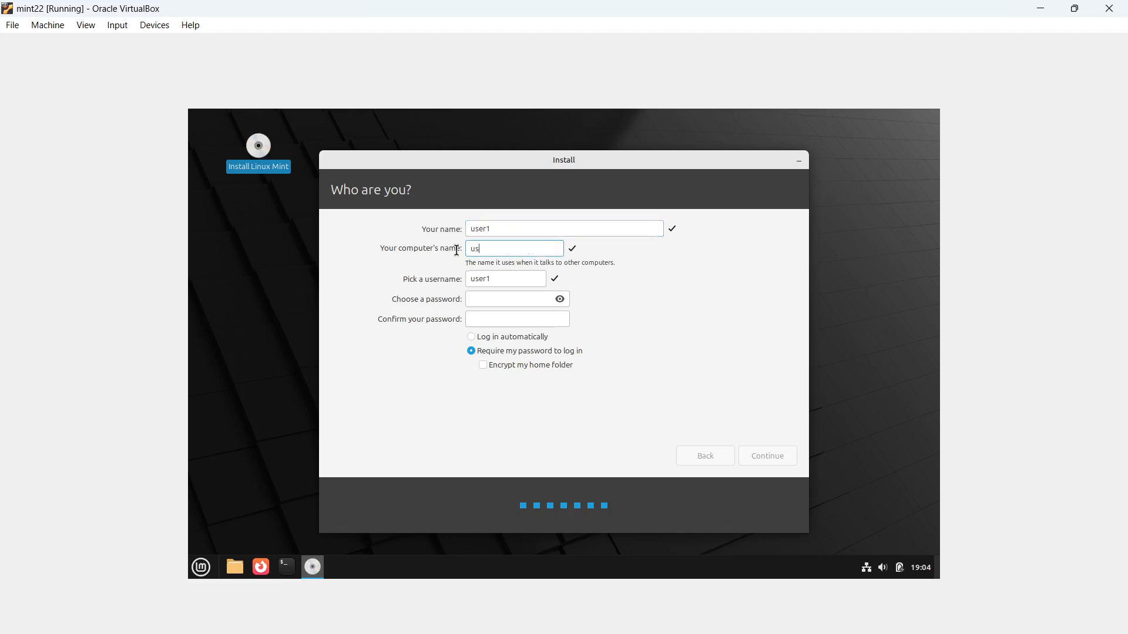
text(s)
key(BackSpace)
key(BackSpace)
text(mint22)
click(489, 299)
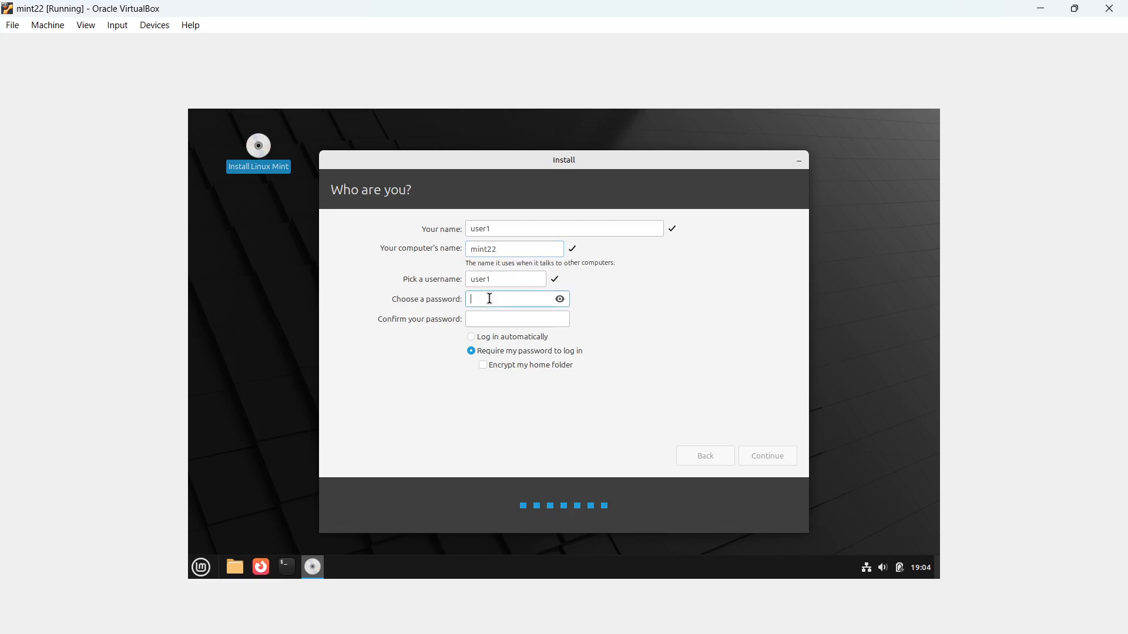
text(user1)
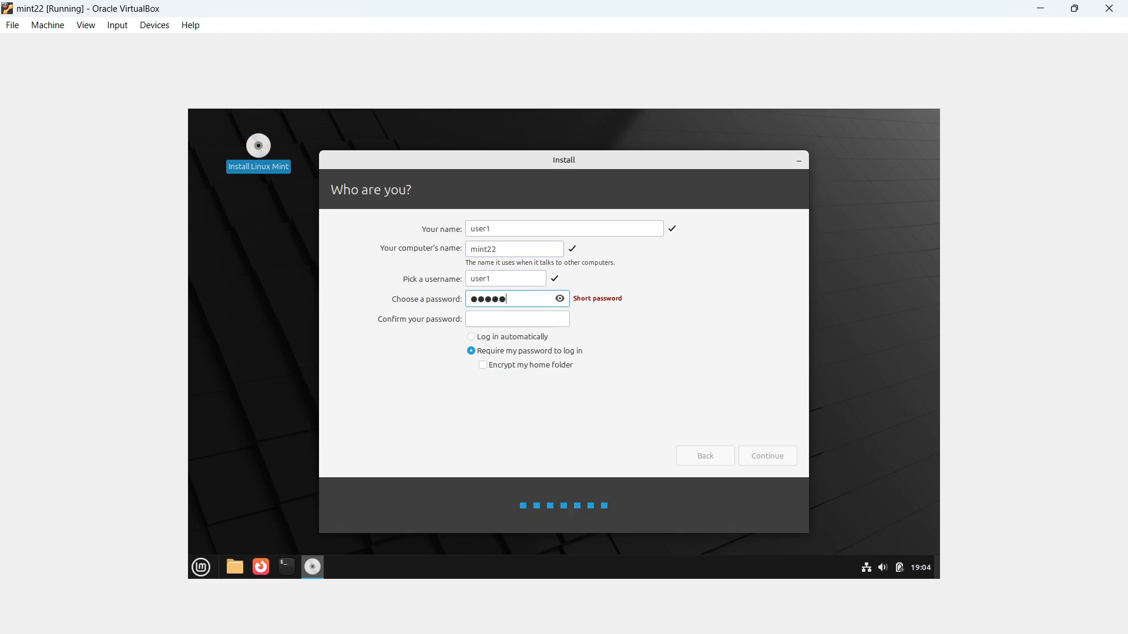
click(484, 317)
text(use)
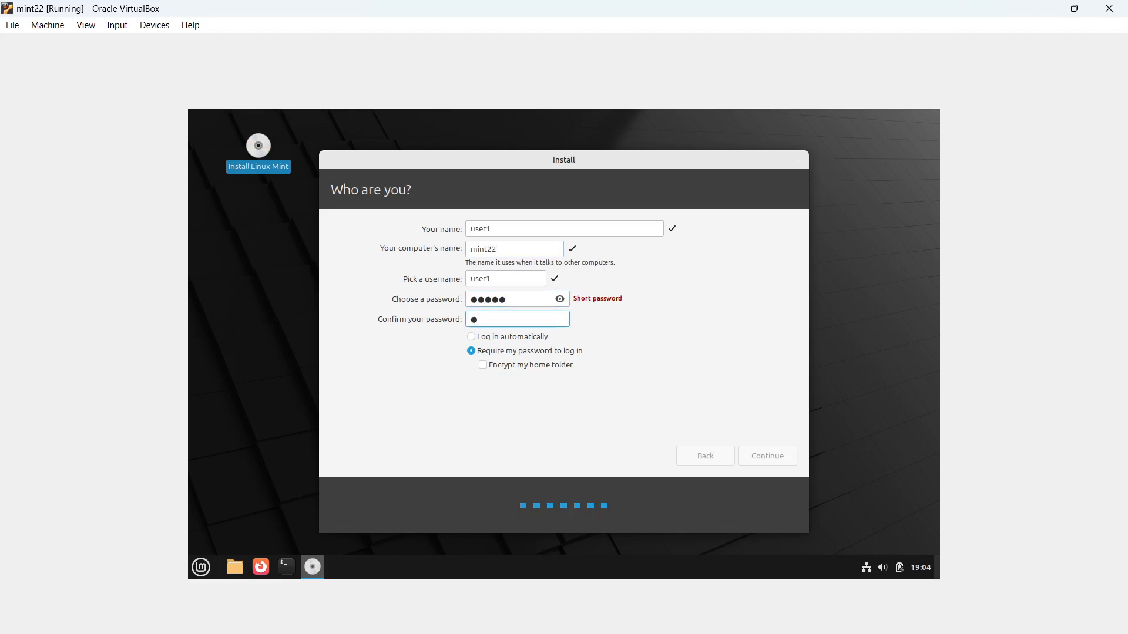
text(r1)
click(766, 457)
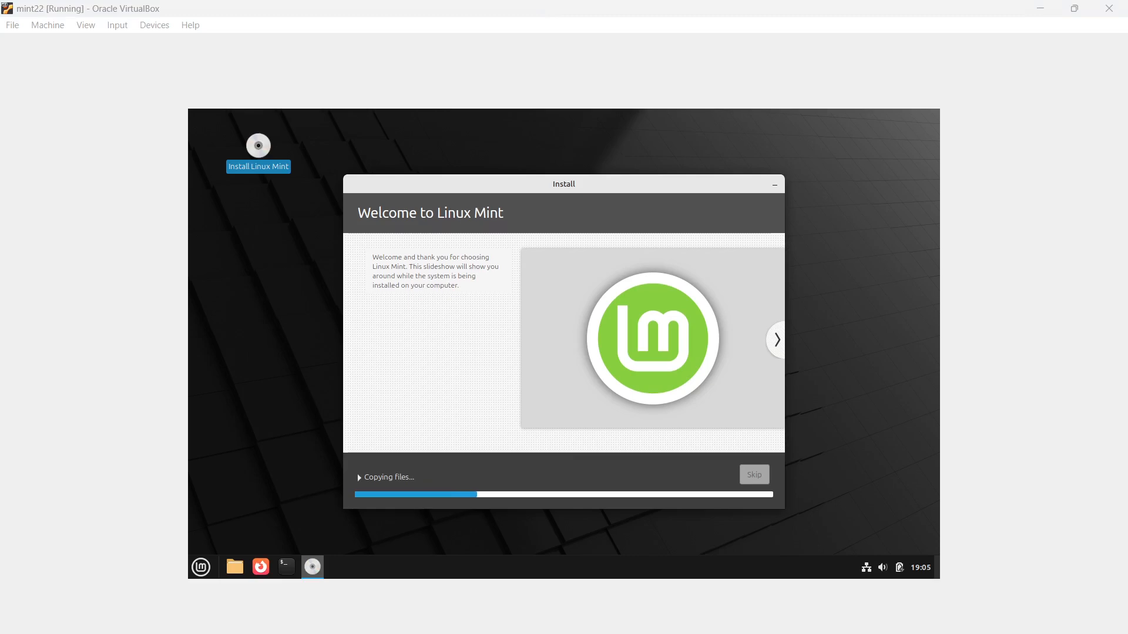
Let the installer copy its files until the Installation Complete notice appears
scroll(882, 568, down, 3)
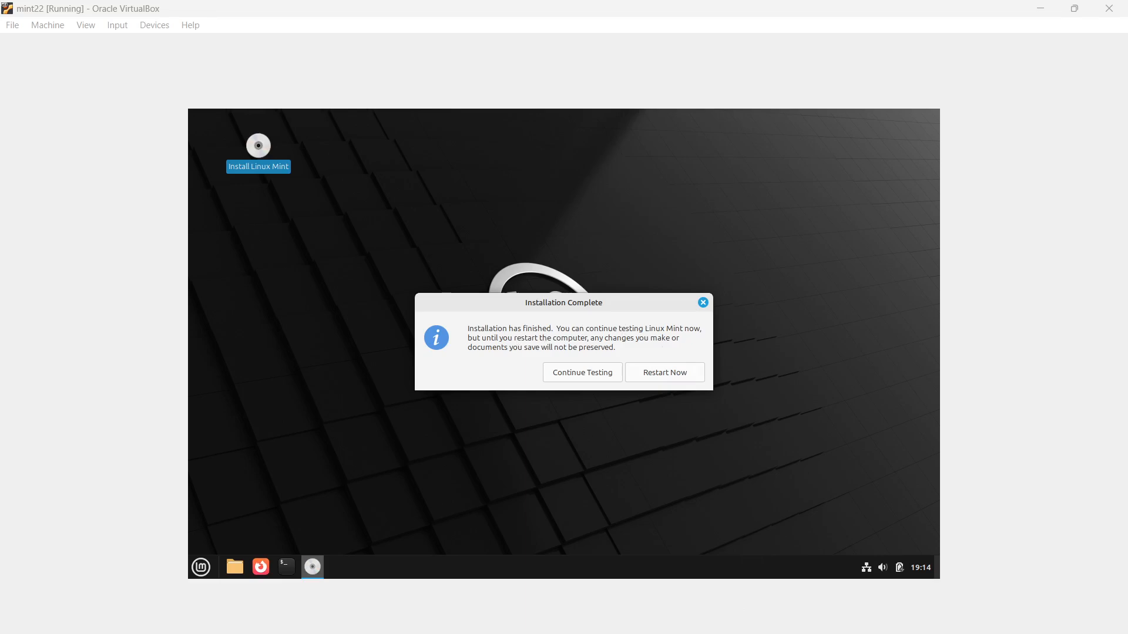
mouse_move(695, 633)
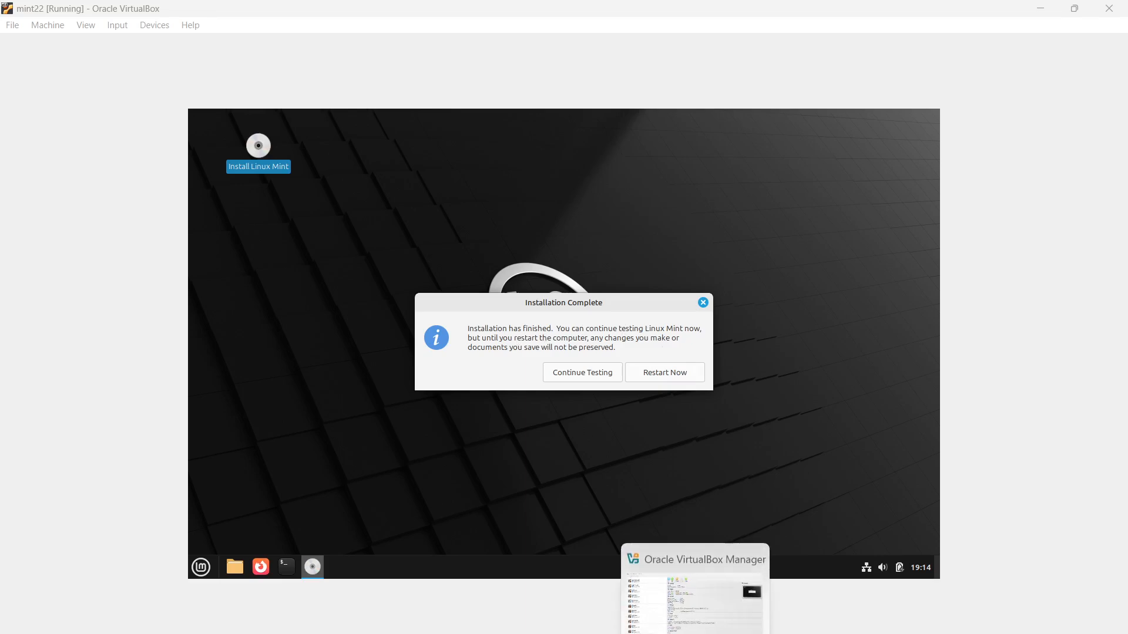
Open mint22's Storage settings in VirtualBox Manager to inspect the attached linuxmint-22.1-cinnamon-64bit.iso
click(695, 596)
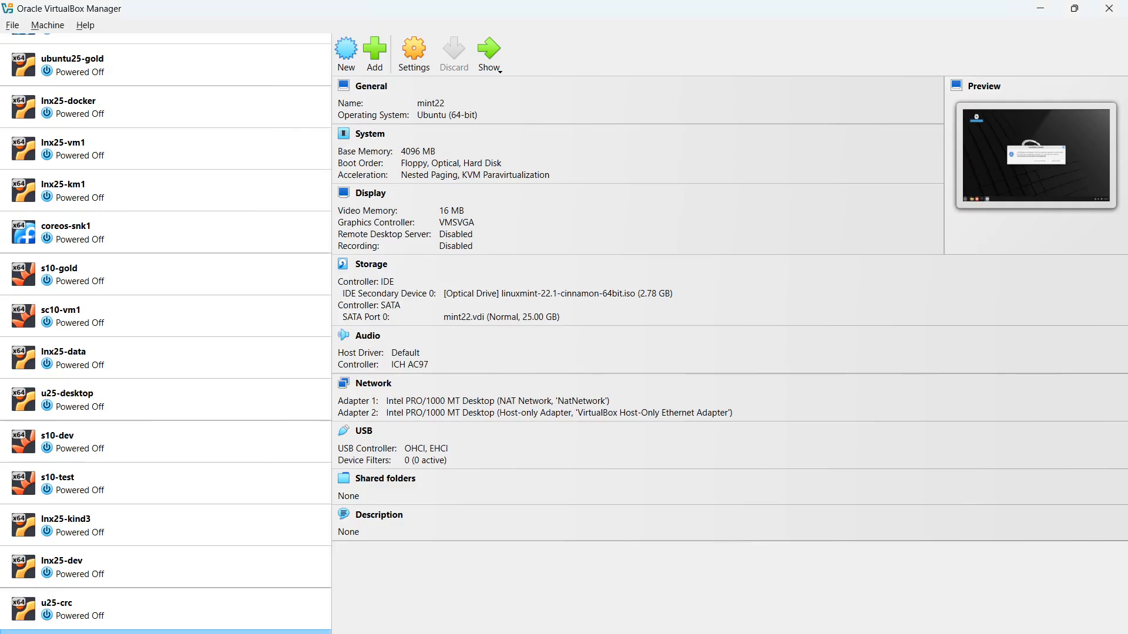
click(368, 270)
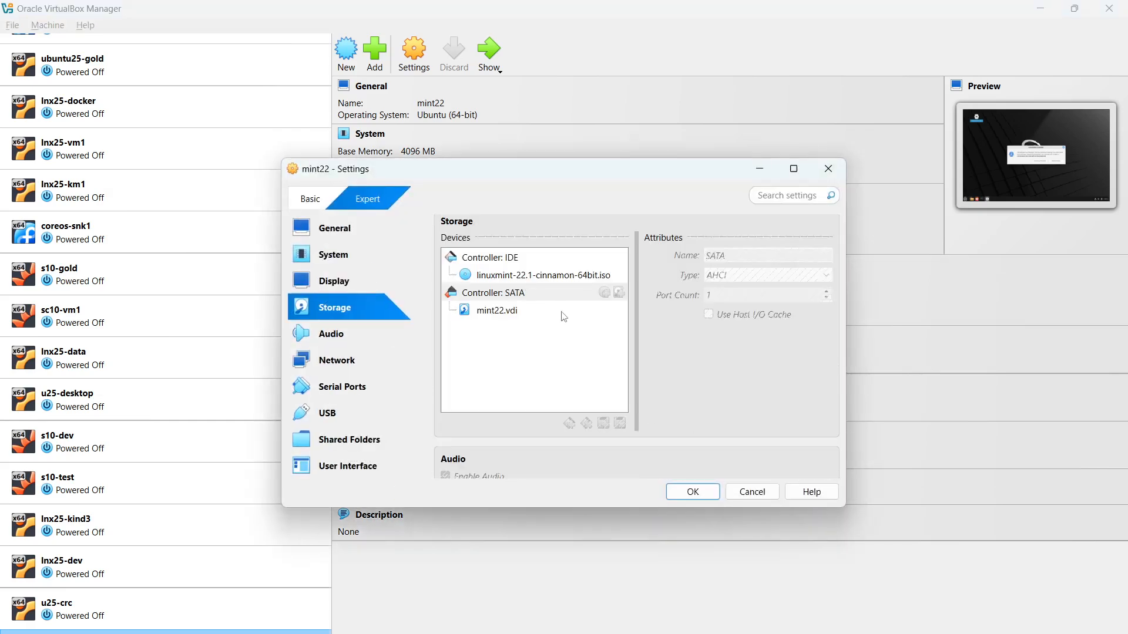
click(569, 277)
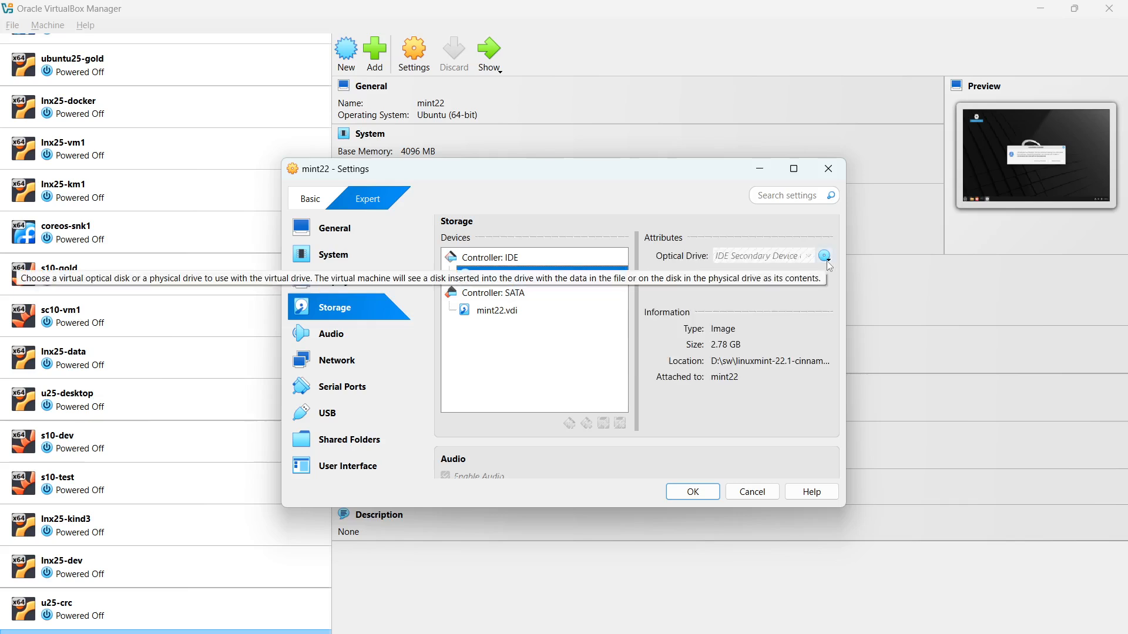
Restart the newly installed mint22 VM, then bring back its storage settings
mouse_move(791, 632)
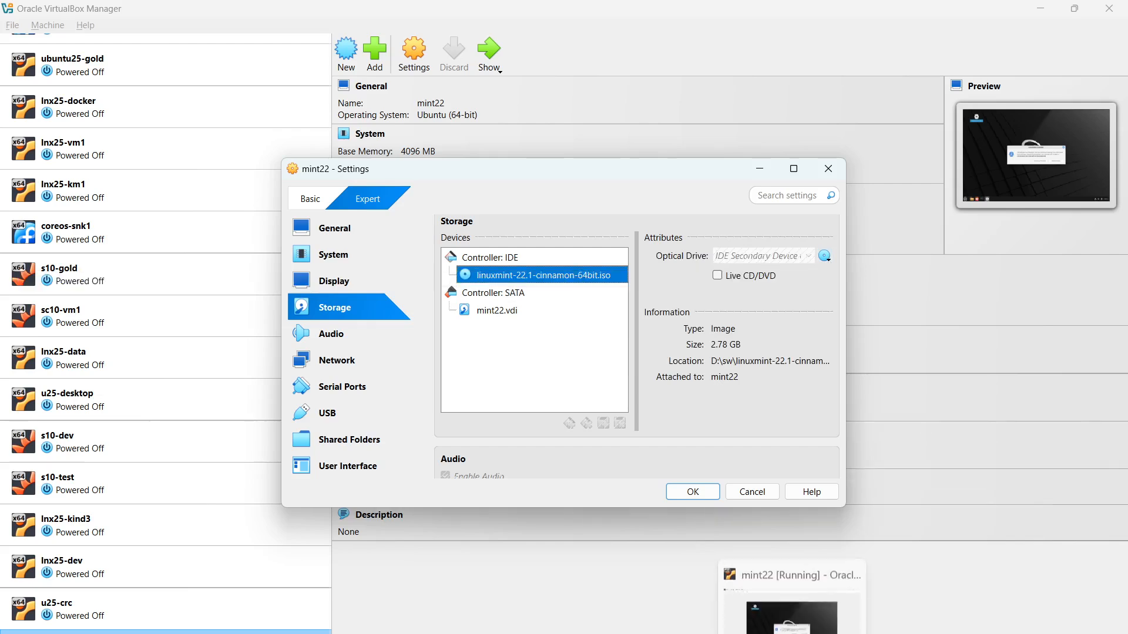
click(792, 608)
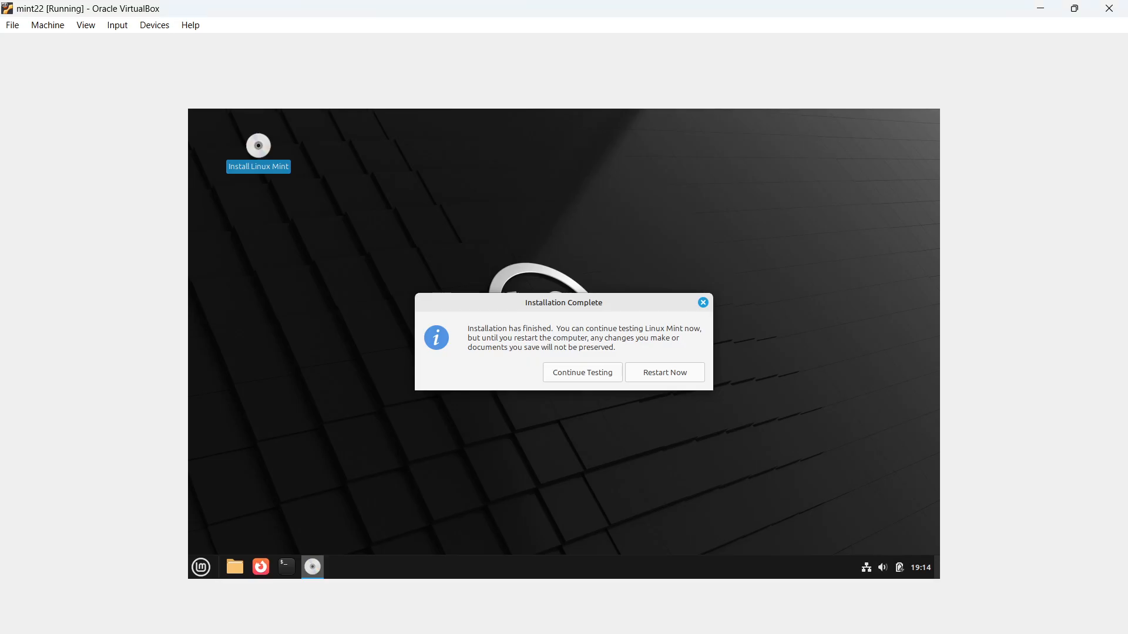
click(667, 373)
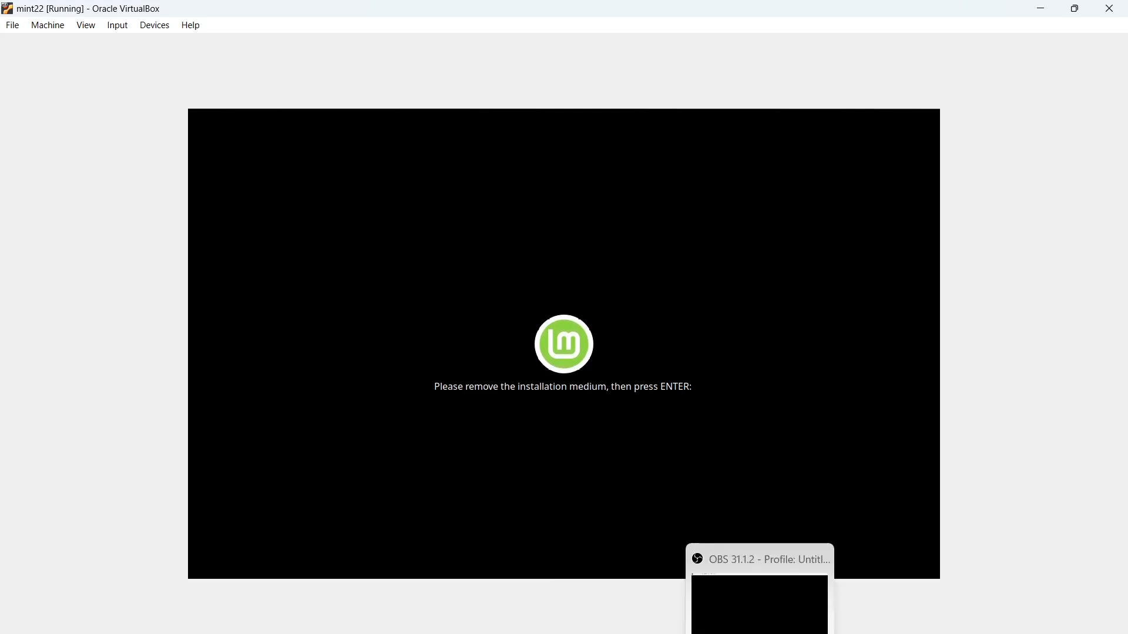
click(793, 633)
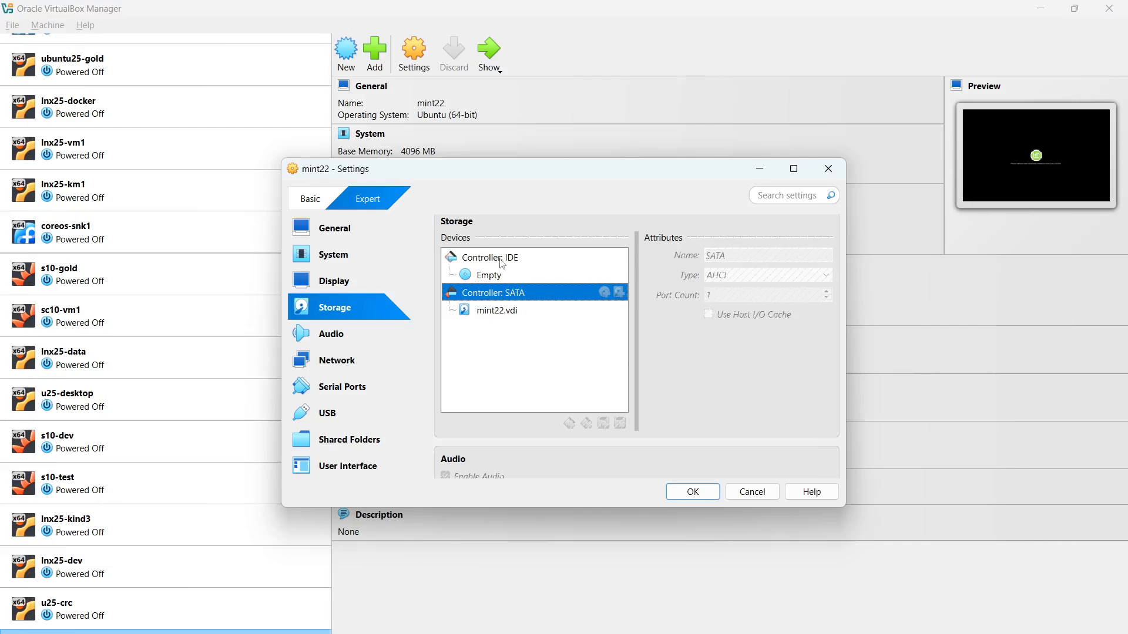
Save mint22's settings with the optical drive Empty and return to the VM window
click(491, 276)
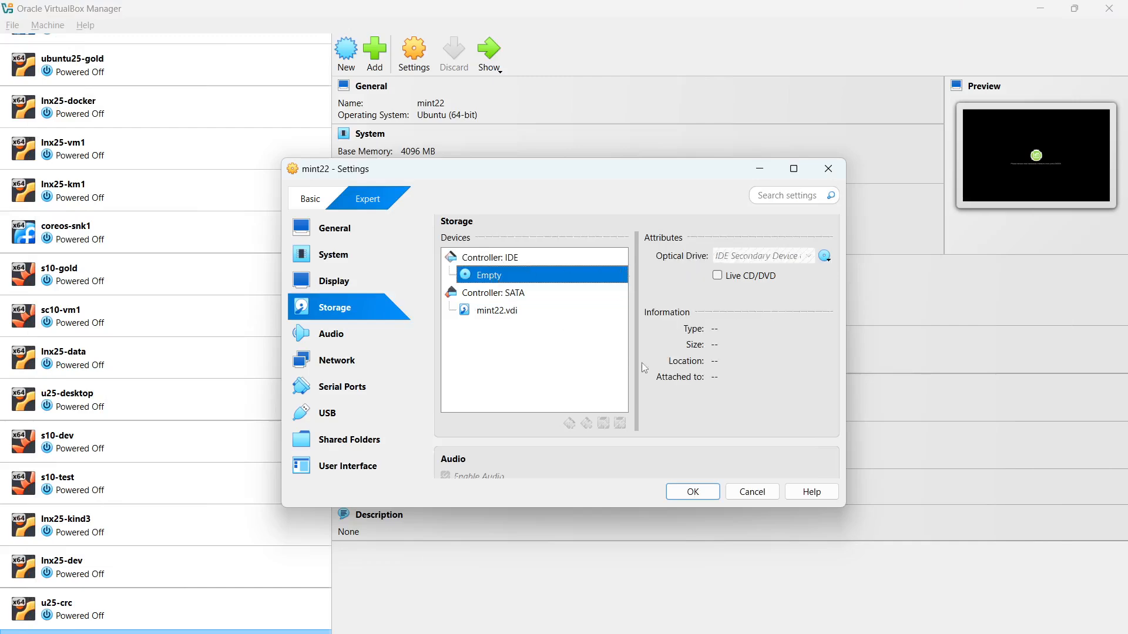
click(686, 493)
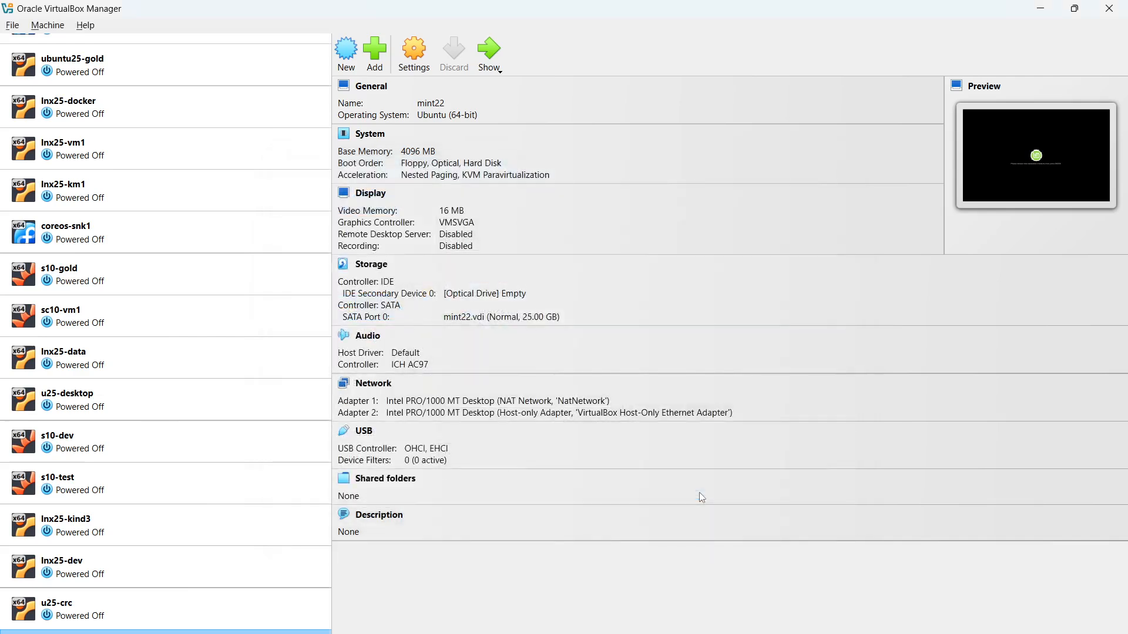
key(alt+Tab)
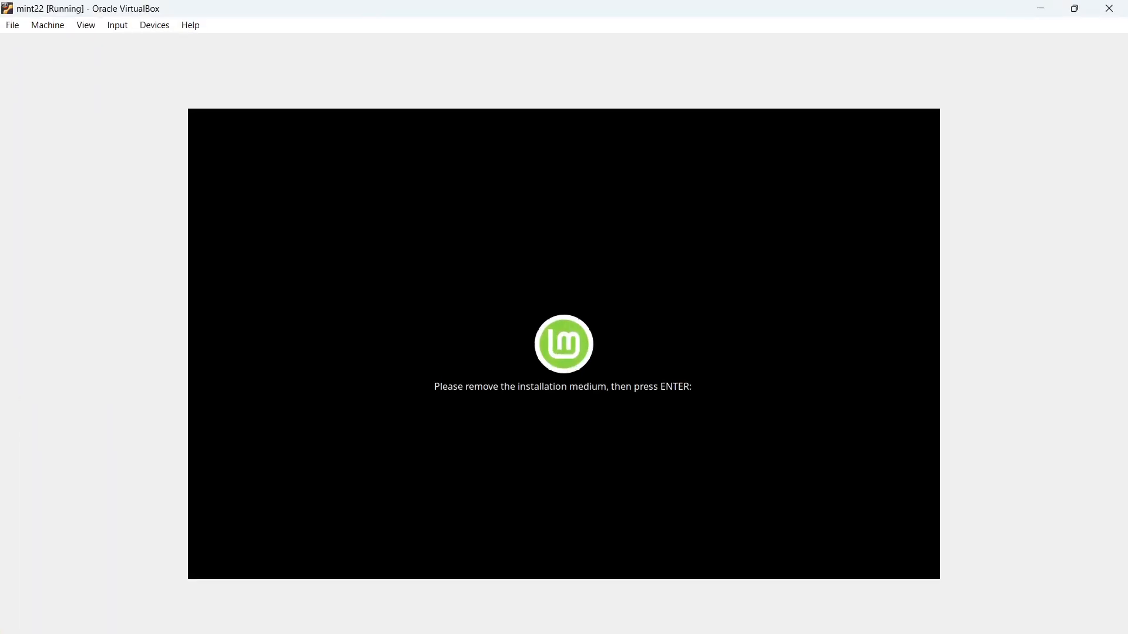
Continue the reboot now that the installation medium is removed
key(Return)
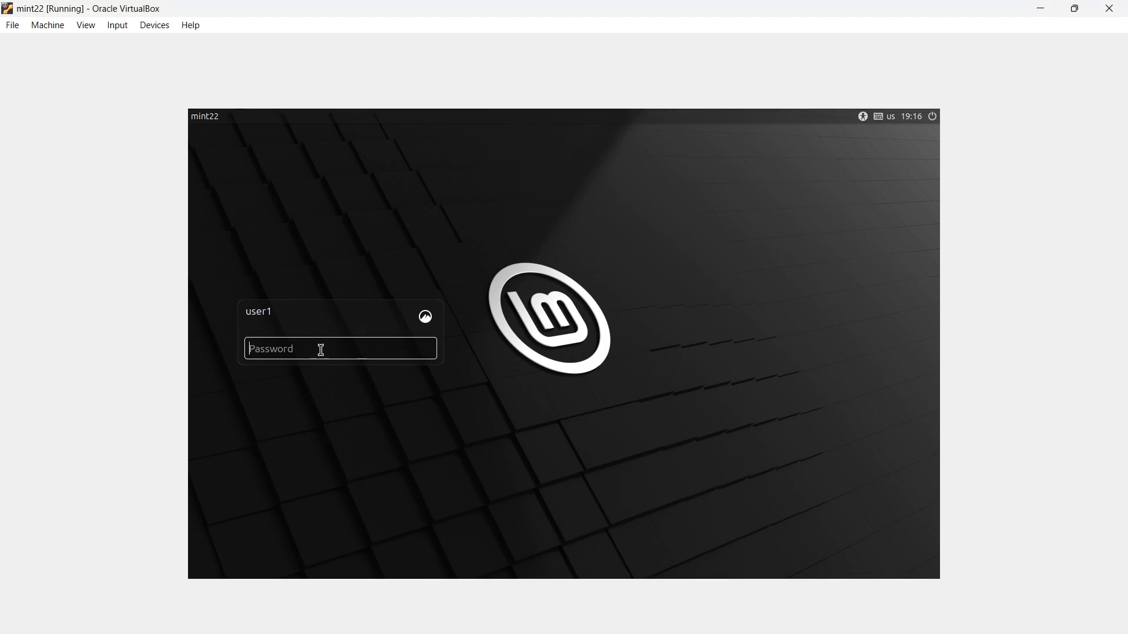
Log in with the account password, disable and close the Welcome screen, and show the Mint menu
text(•••••)
key(Return)
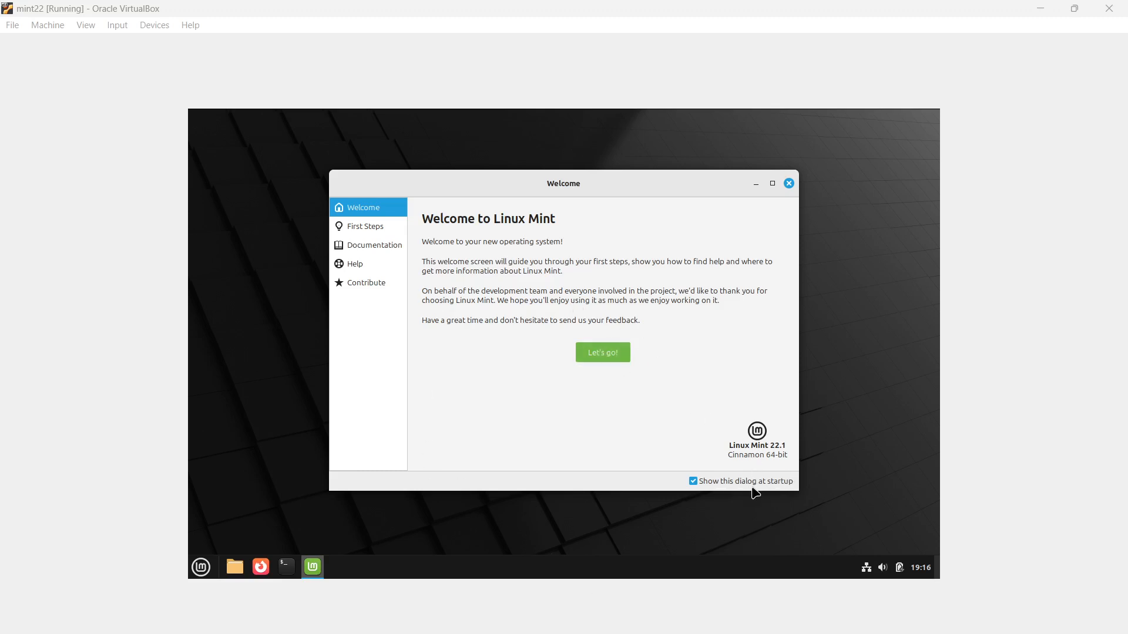
click(694, 483)
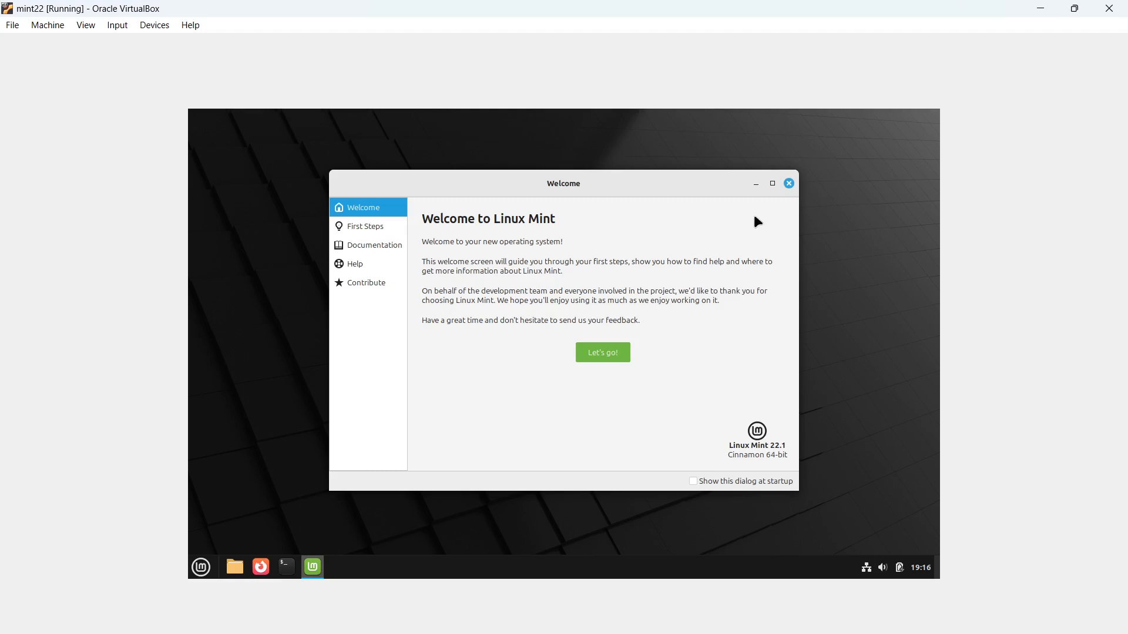
click(789, 184)
click(203, 568)
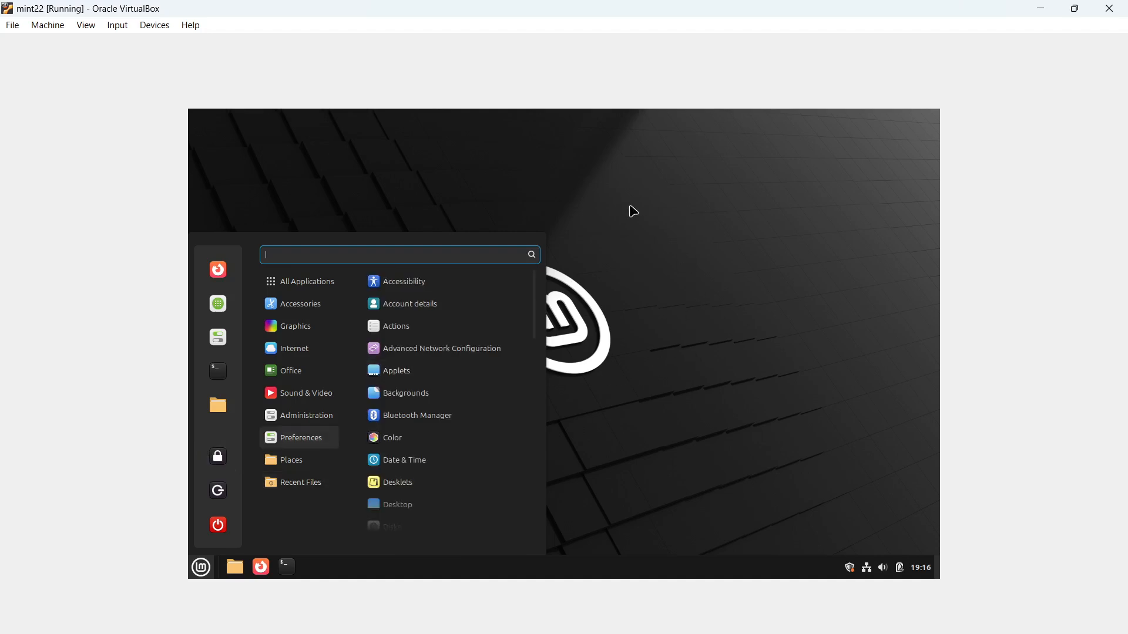
Search 'ter' in the Mint menu, launch Terminal, and maximise it to fill the VM screen
click(633, 211)
click(200, 568)
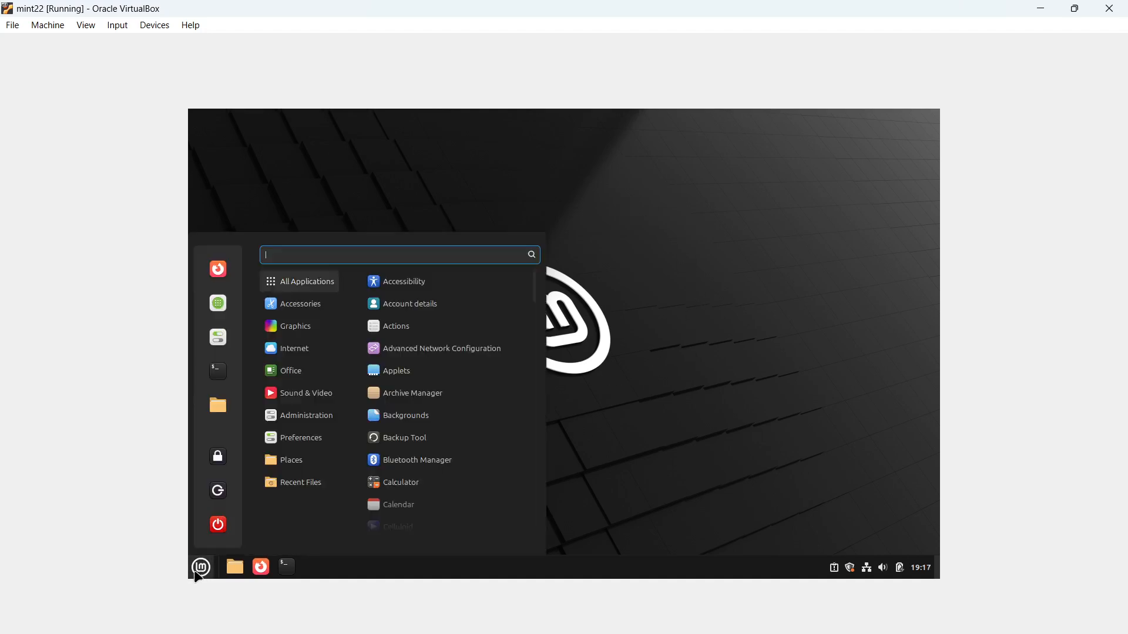
text(ter)
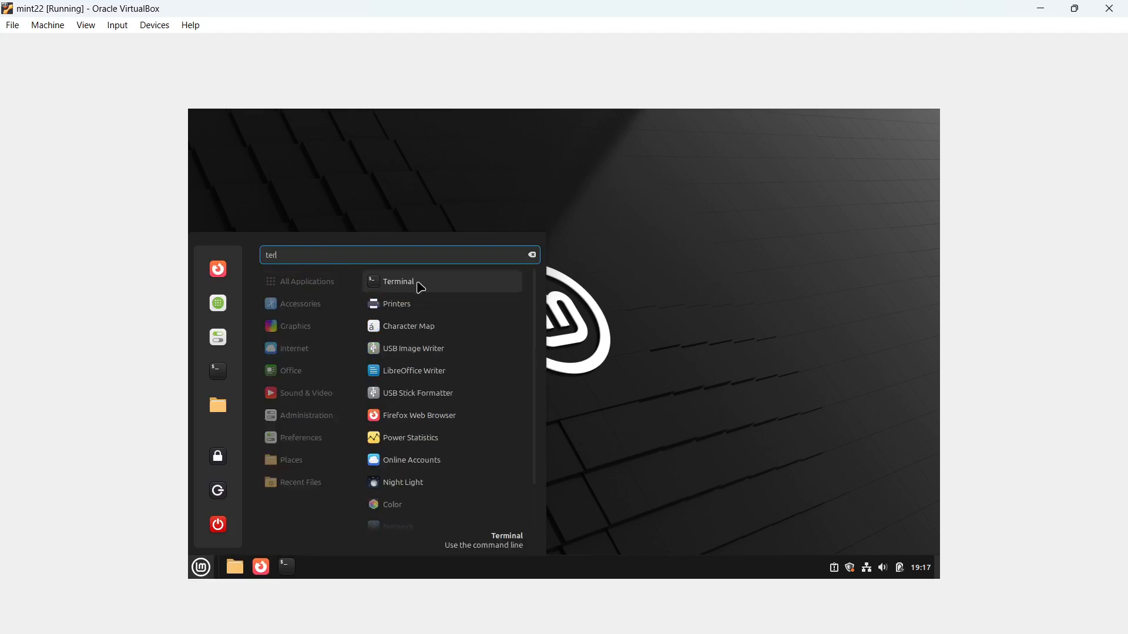
click(419, 284)
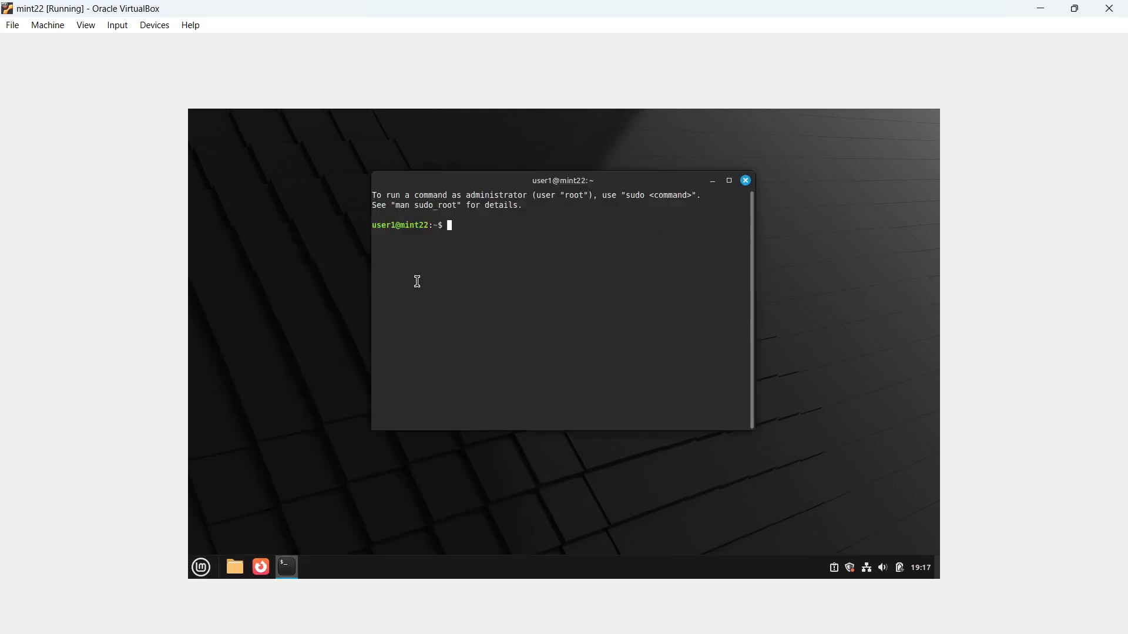
click(729, 181)
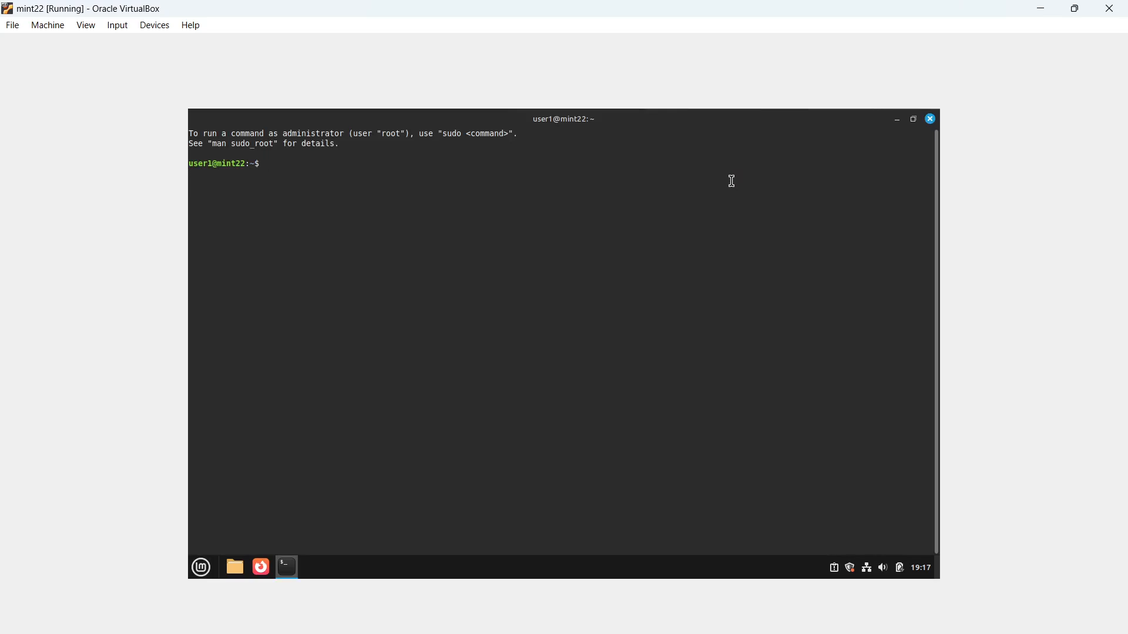
Become root in the terminal with 'sudo su -' and the account password
key(Return)
text(sudo su -)
key(Return)
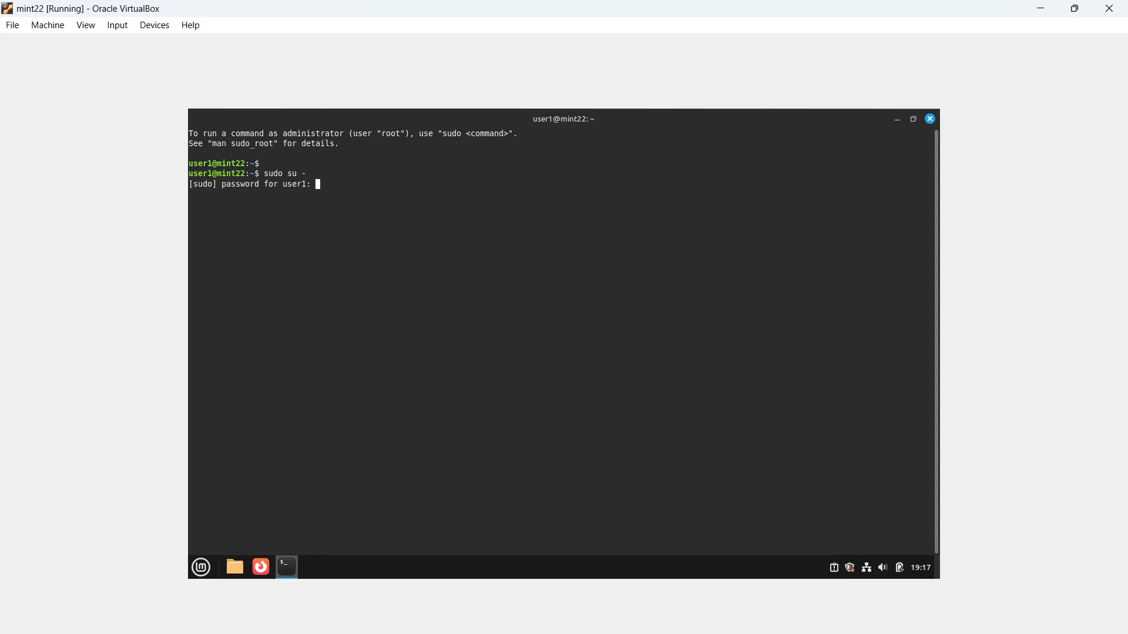
text(*****)
key(Return)
key(Return)
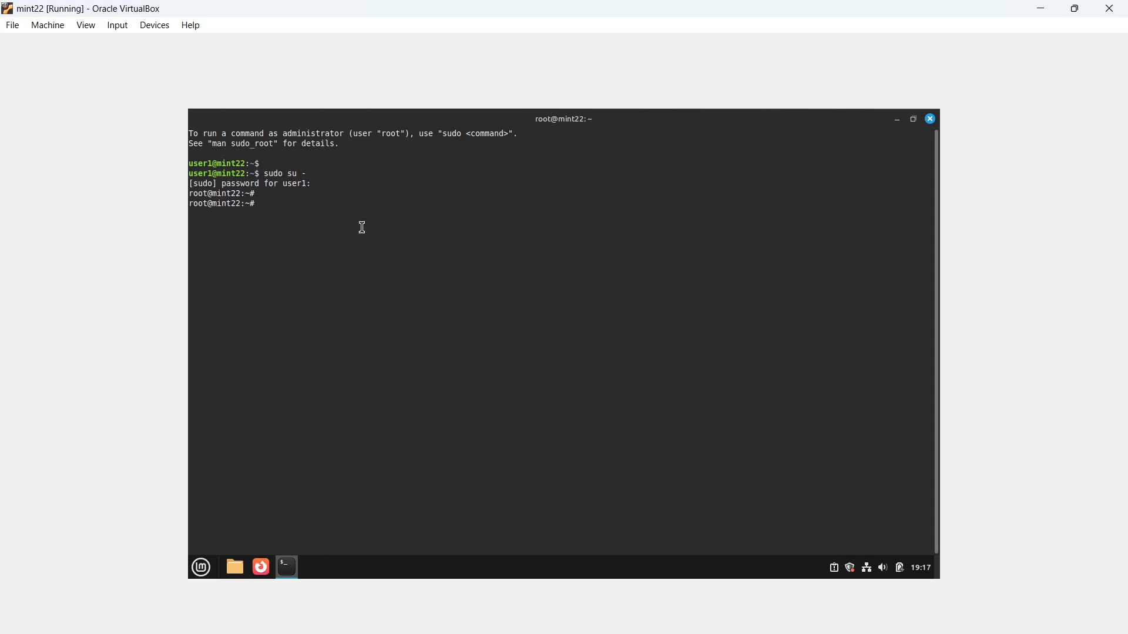
Run 'ip a' and highlight the enp0s3 (10.0.2.28/24) and enp0s8 interface details
text(ip a)
key(Return)
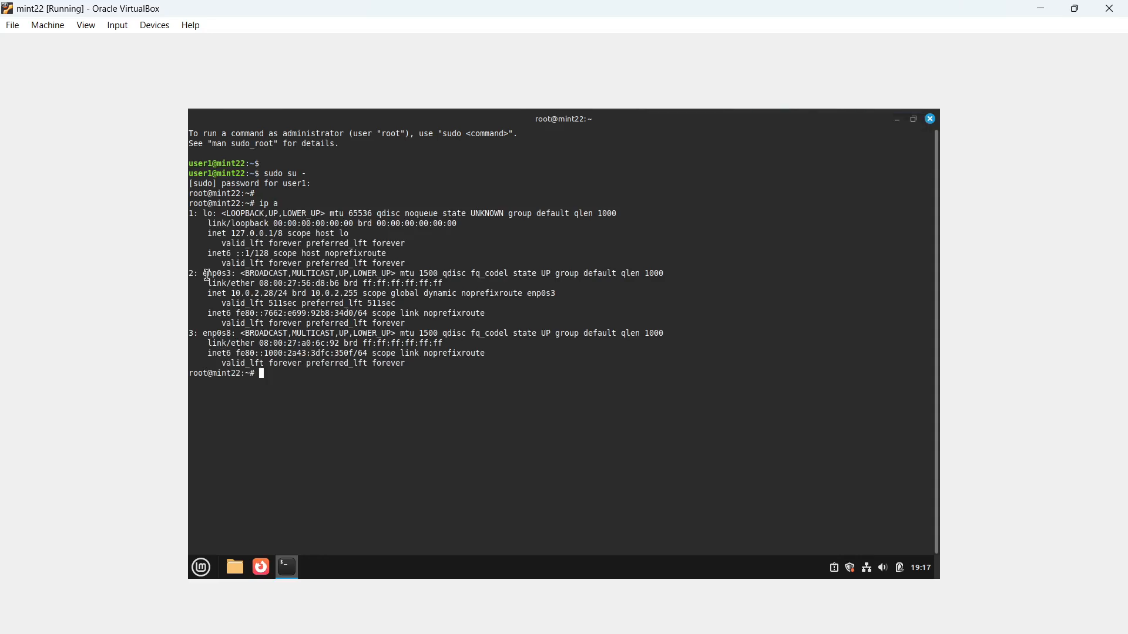
drag(206, 275, 310, 296)
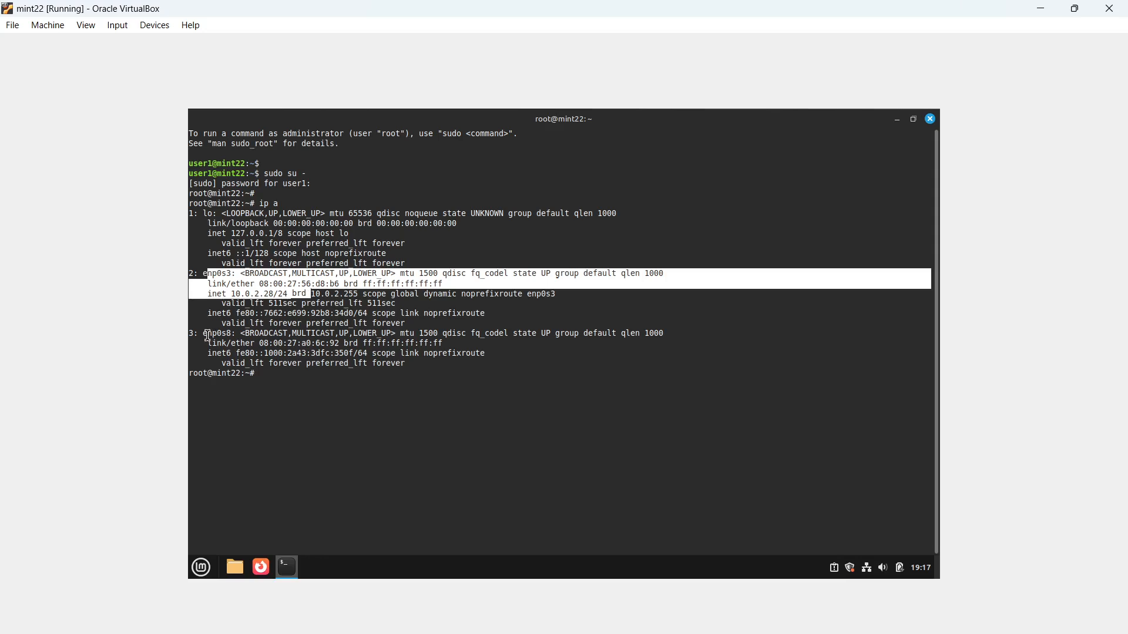
drag(207, 335, 329, 355)
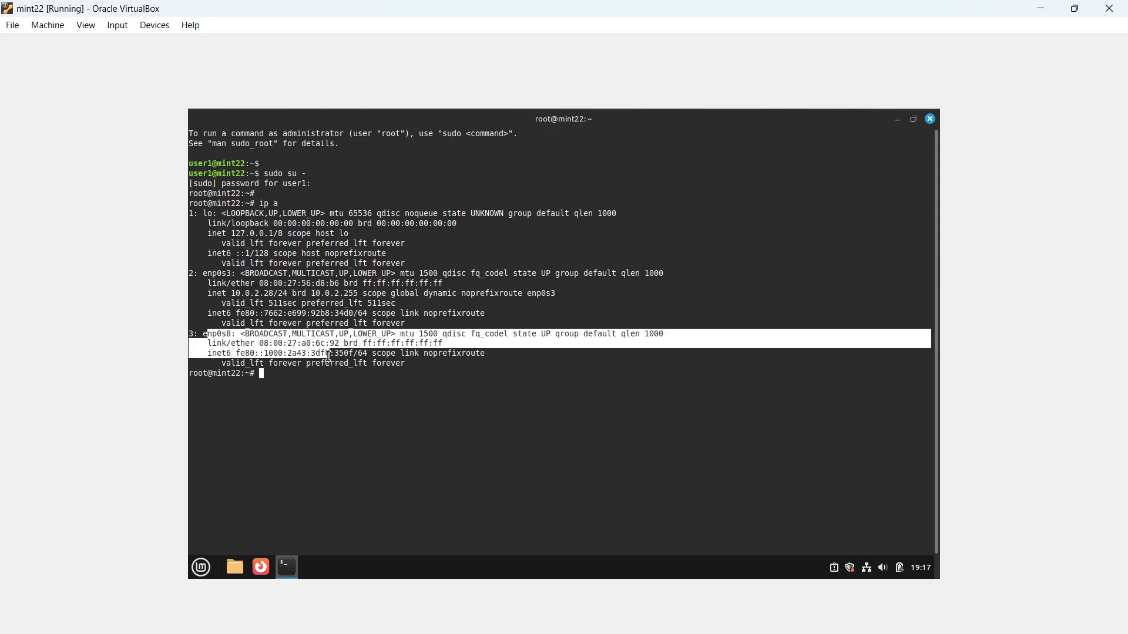
click(466, 373)
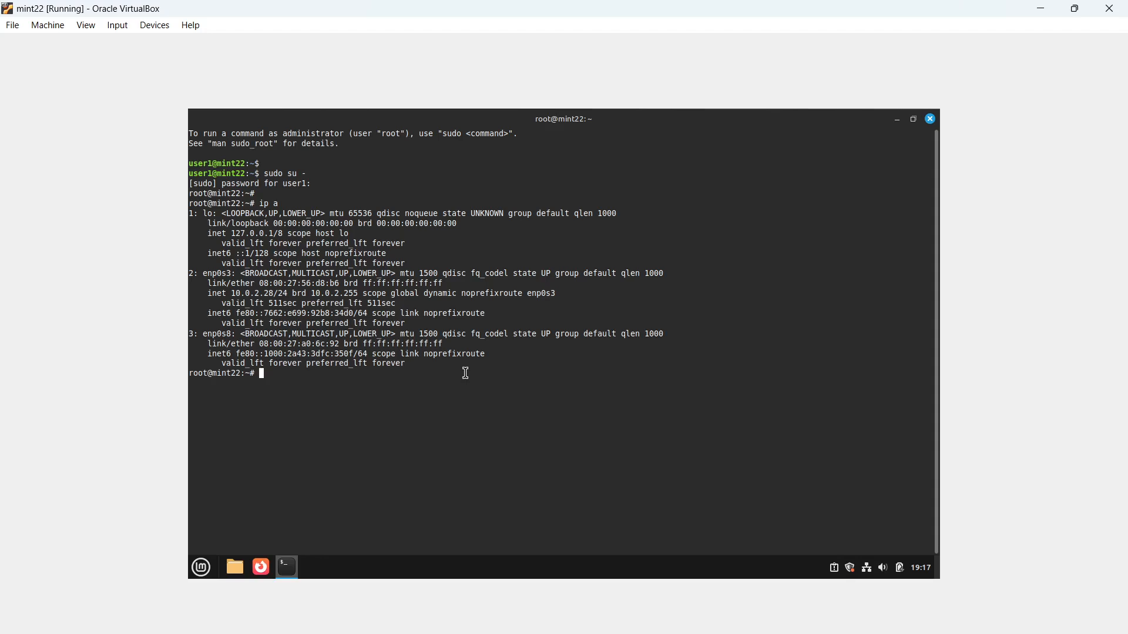
text(vi /etc/net)
Open /etc/netplan/01-network-manager-all.yml in vi and start appending after the renderer line
key(BackSpace)
text(tp)
key(Tab)
key(Tab)
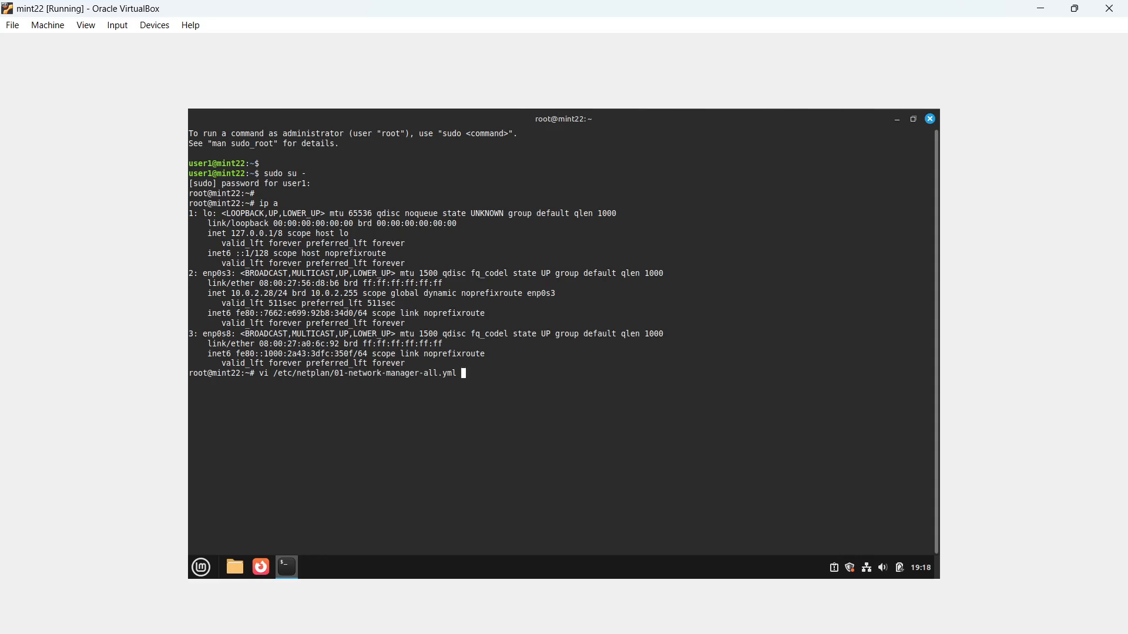
key(Return)
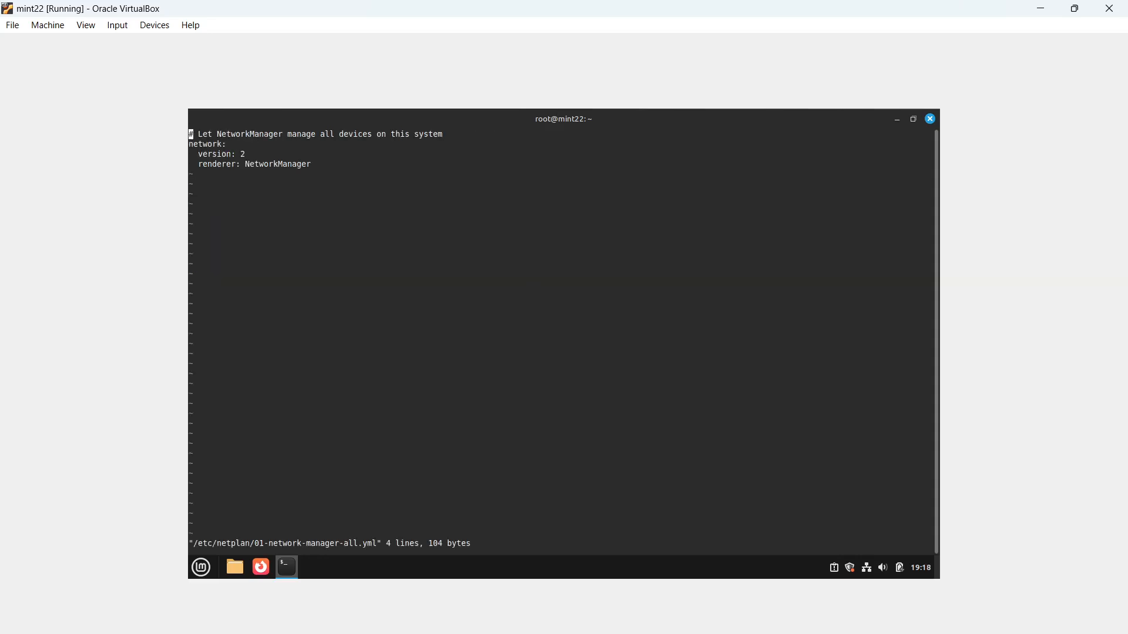
key(Down)
key(Down)
key(Down)
key(shift+a)
key(alt+Tab)
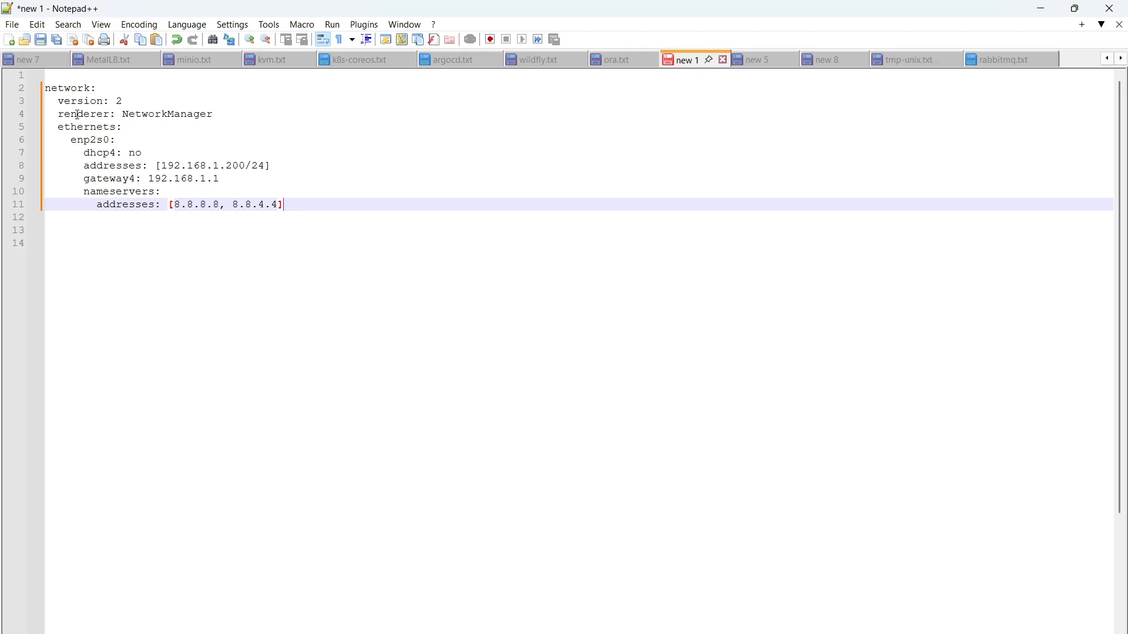
Leave the Notepad++ static-IP draft and go back to the vi session in mint22
key(alt+Tab)
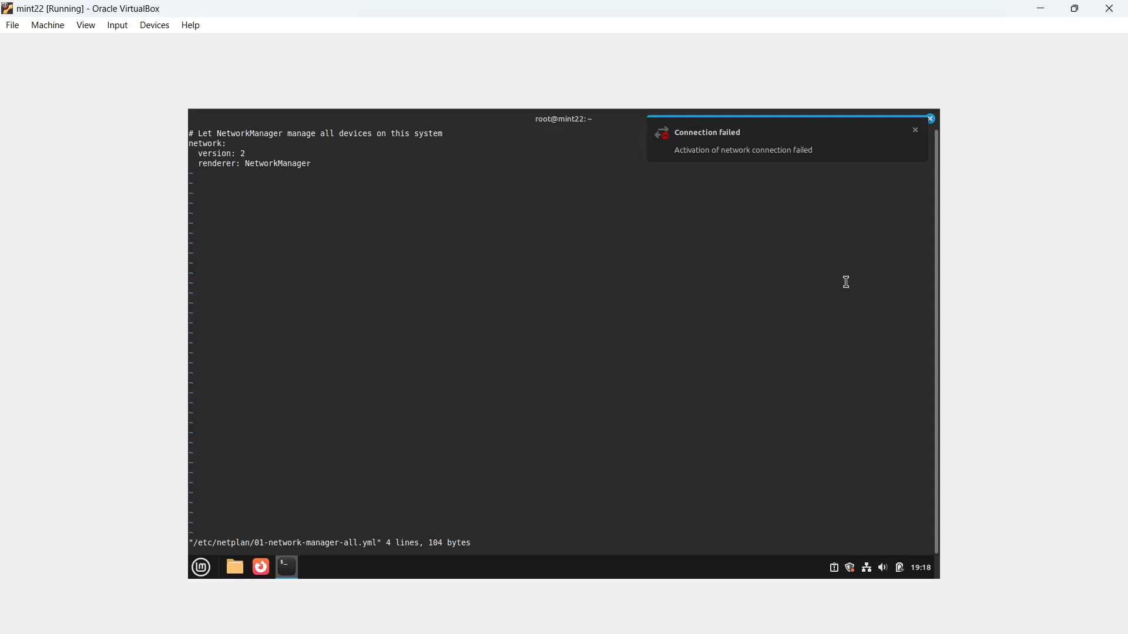
Quit vi without saving and run 'apt update', which reports 343 upgradable packages
text(:q)
key(Return)
key(Return)
key(Return)
key(Return)
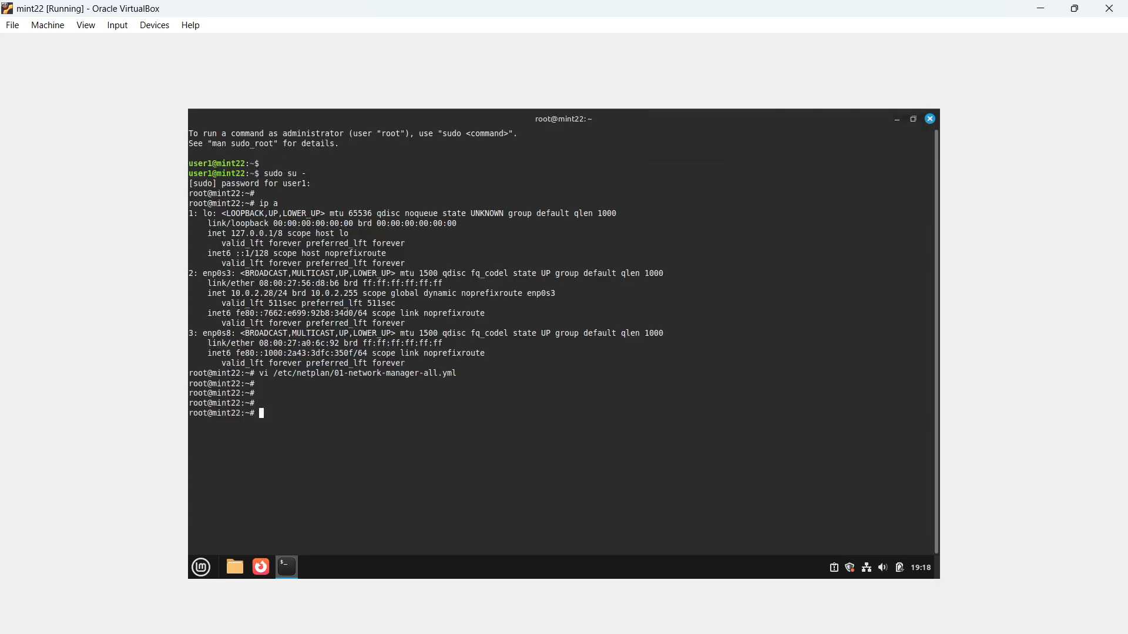
text(apt update)
key(Return)
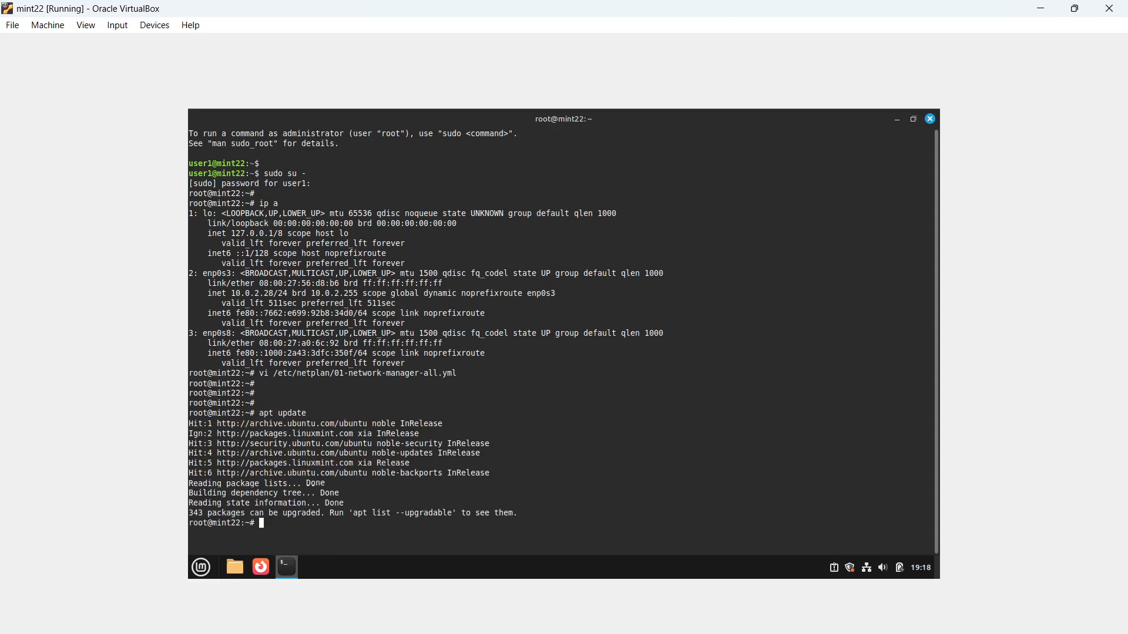
key(Return)
key(Return)
key(Return)
key(Return)
key(Return)
key(Return)
key(Return)
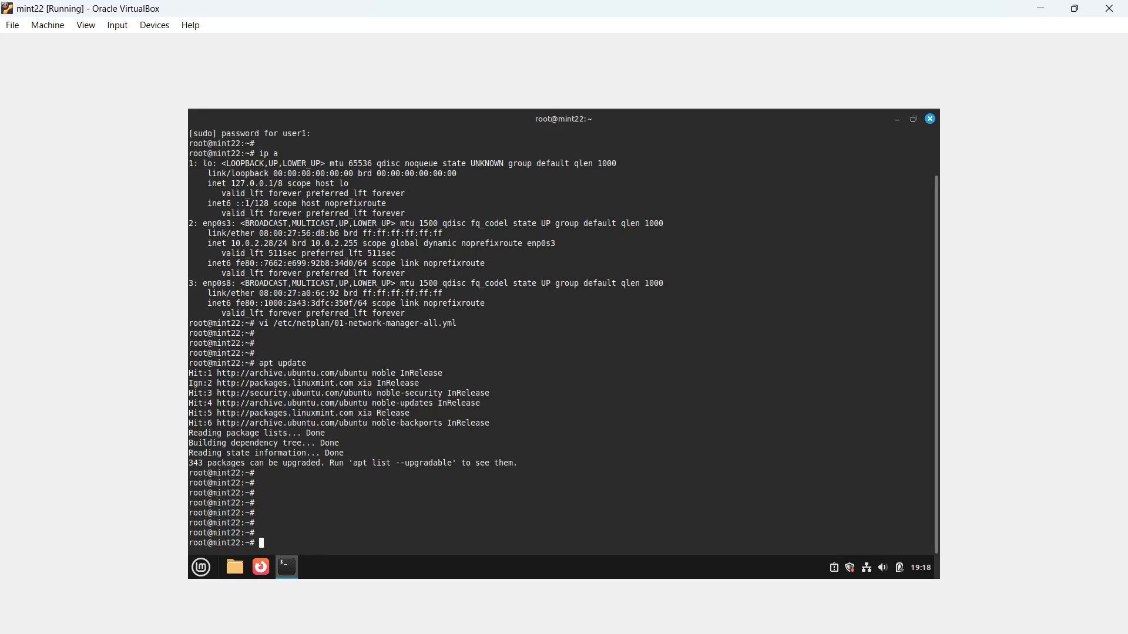
Clear the screen and show /etc/os-release, highlighting the Linux Mint 22.1 pretty name
text(c)
text(lear)
key(Return)
key(Return)
key(Return)
text(cat)
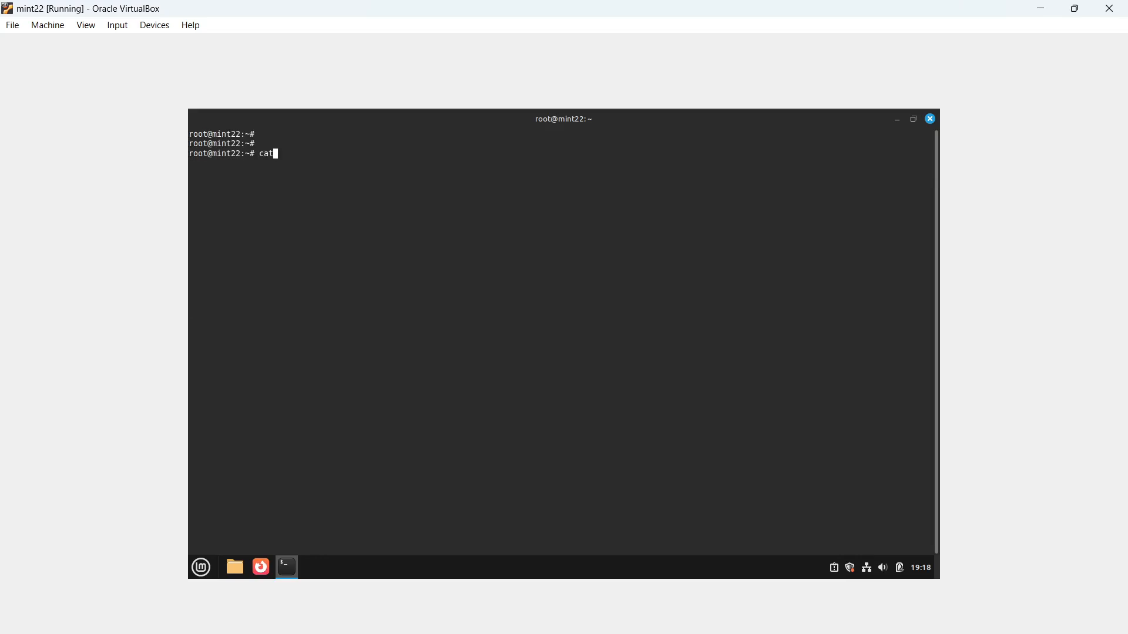
text( /etc/os-release)
key(Return)
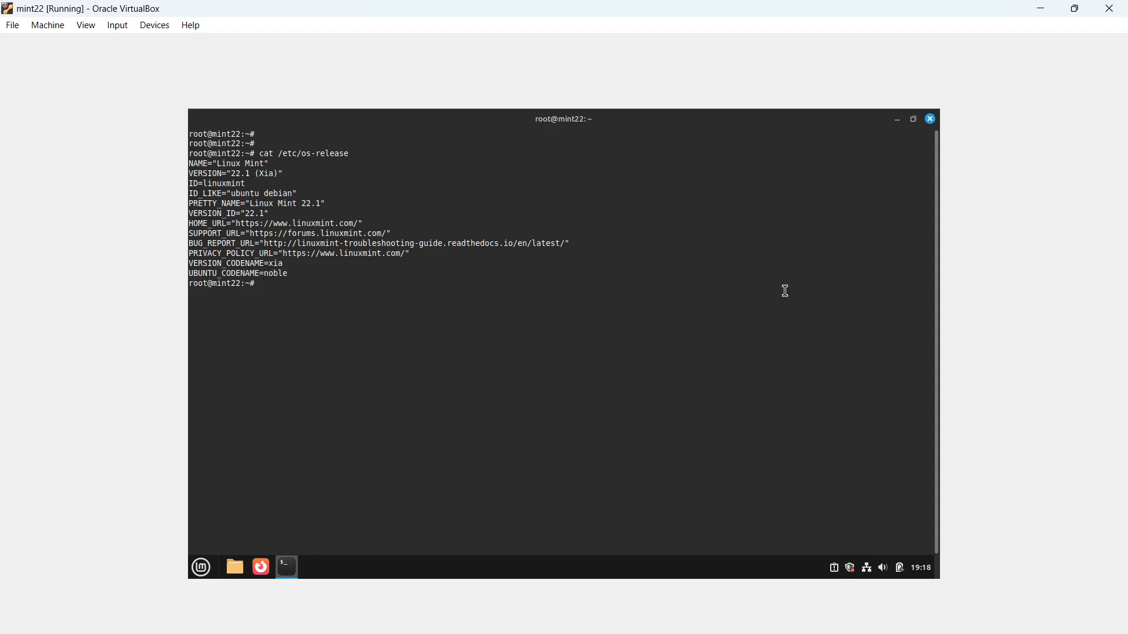
drag(333, 204, 245, 205)
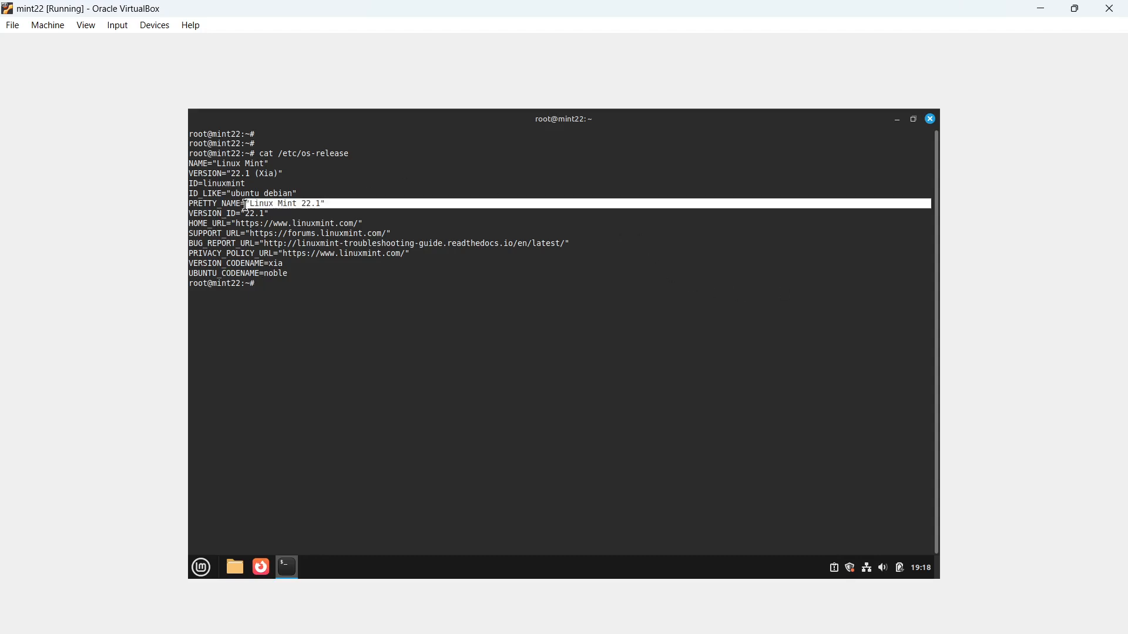
click(420, 208)
Run 'uname -a' to show kernel 6.8.0-51-generic, highlighting the #52-Ubuntu build tag
text(un)
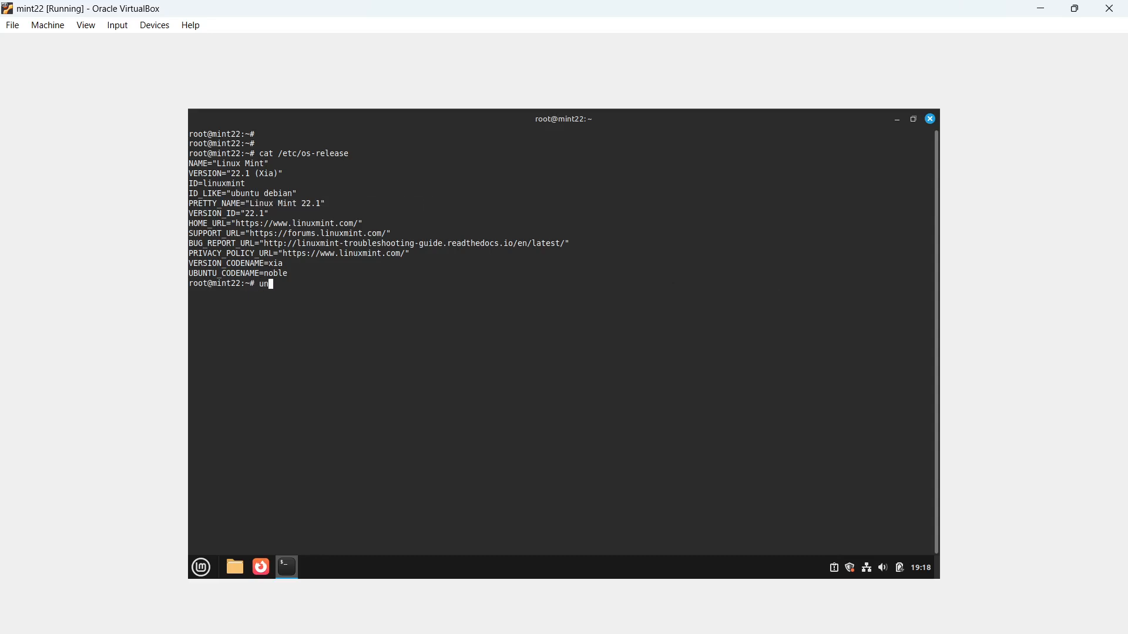
text(ame -a)
key(Return)
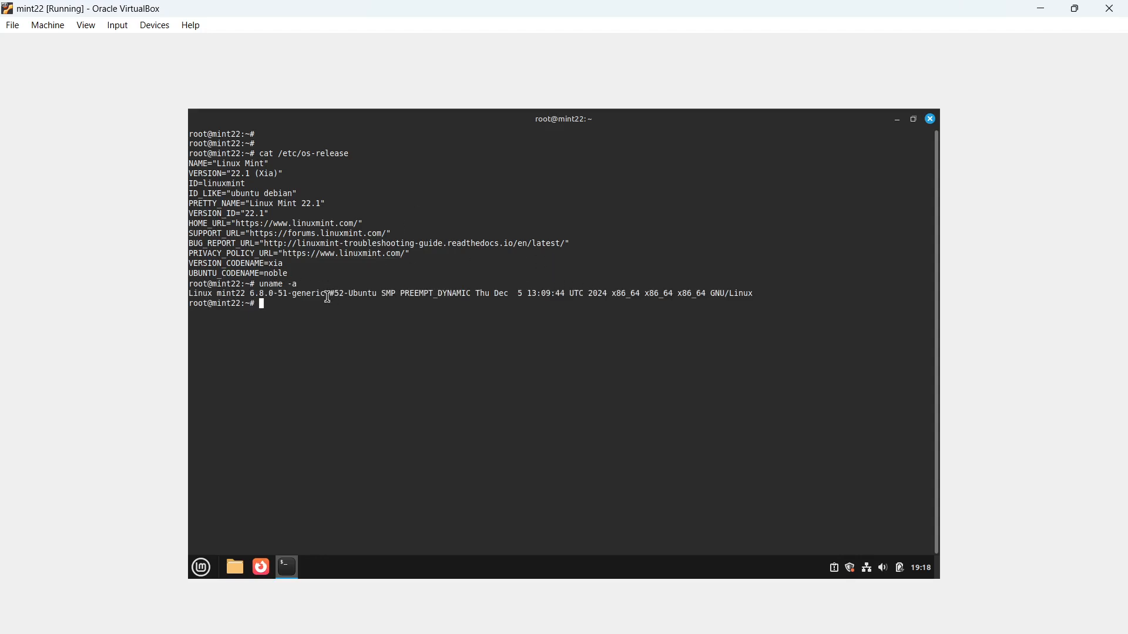
drag(330, 297, 383, 298)
click(385, 298)
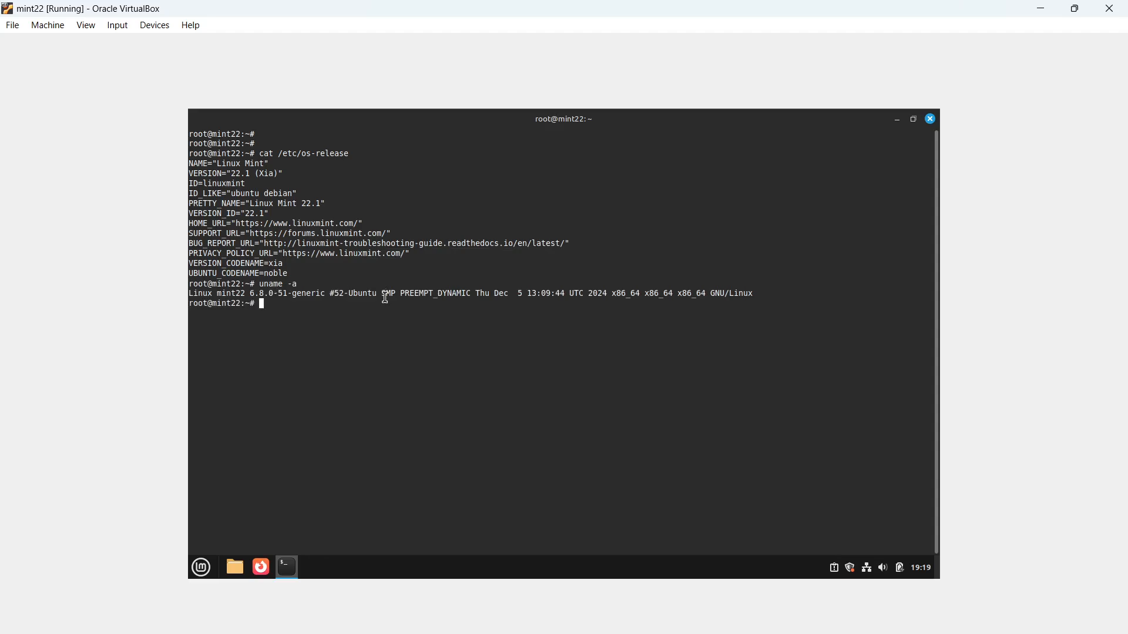